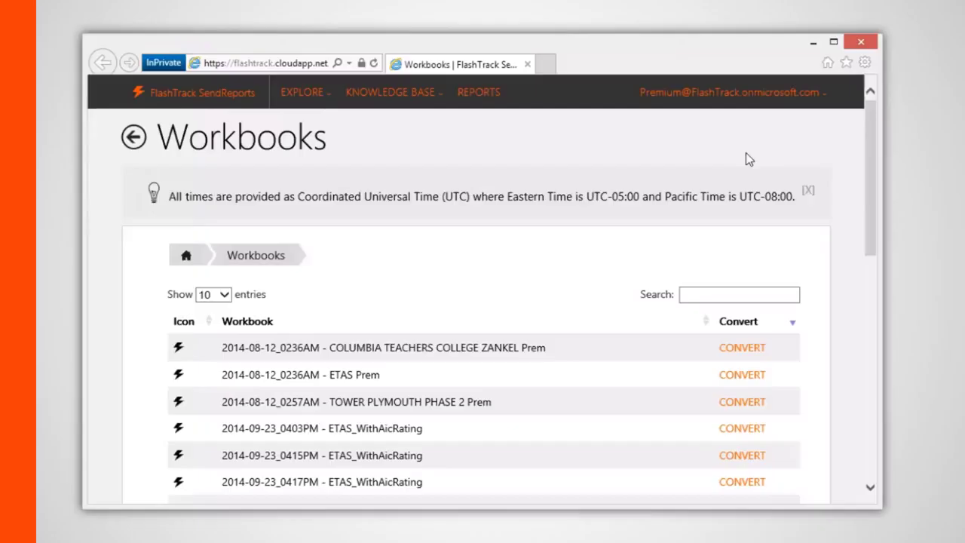
Check the account options, then dismiss the UTC time-zone notice above the Workbooks list
click(744, 100)
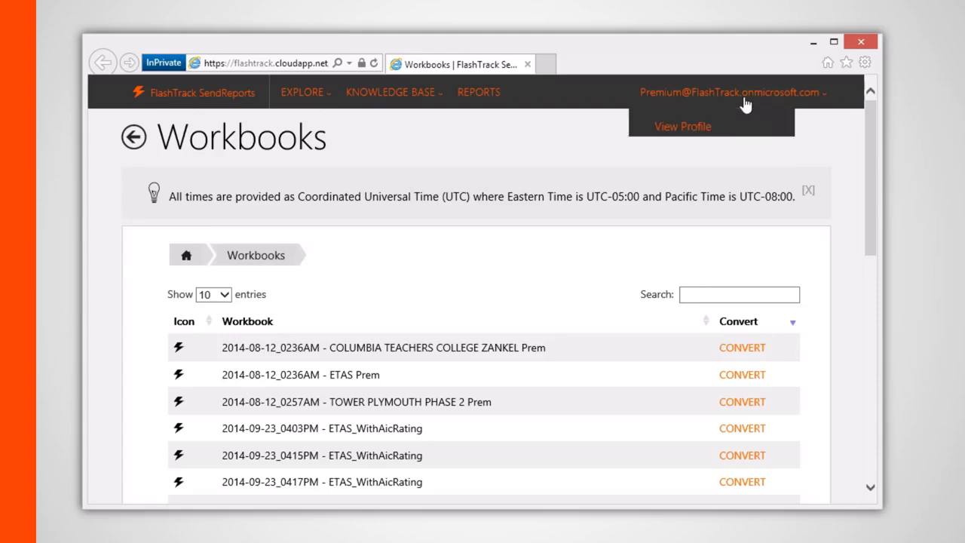
click(548, 137)
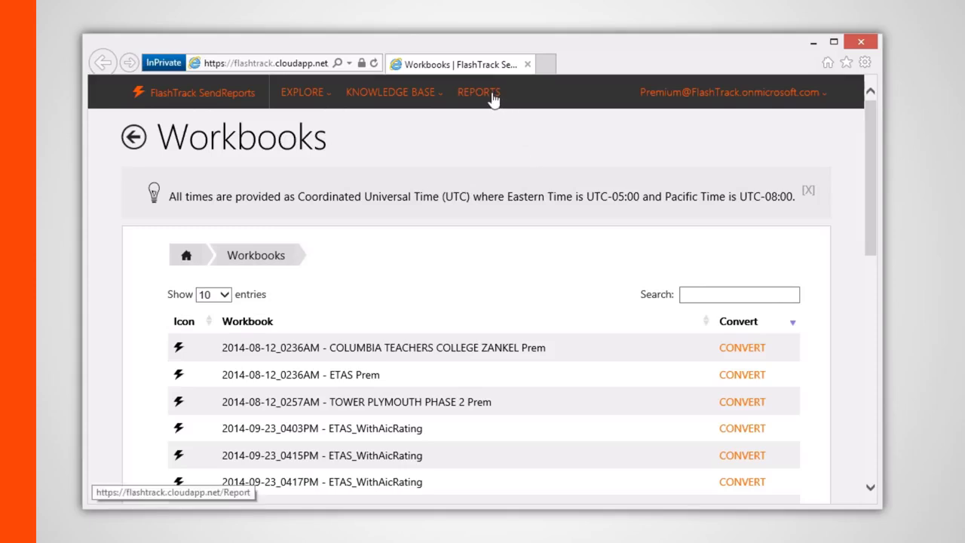
click(809, 193)
drag(870, 157, 865, 189)
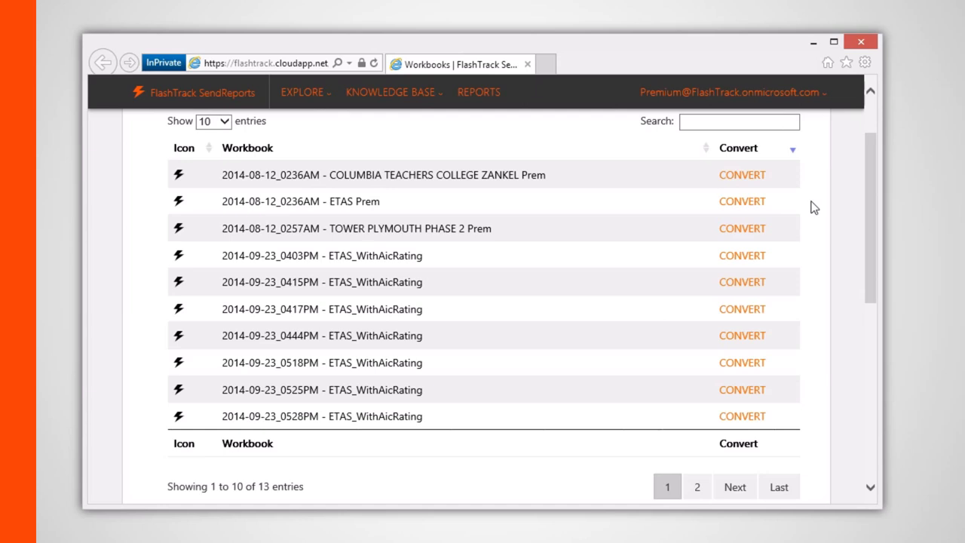
Start converting a listed workbook, then come back and dismiss the UTC notice again
click(743, 202)
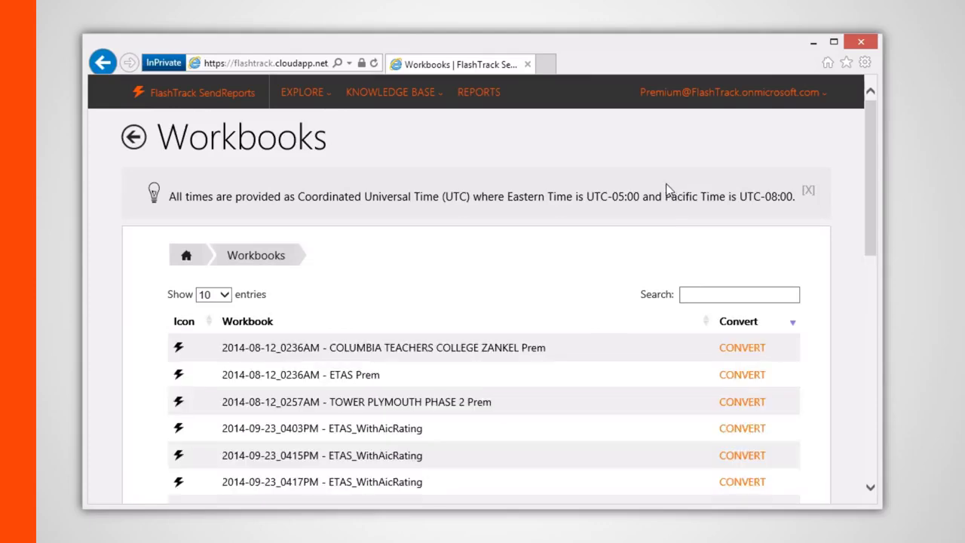
click(673, 188)
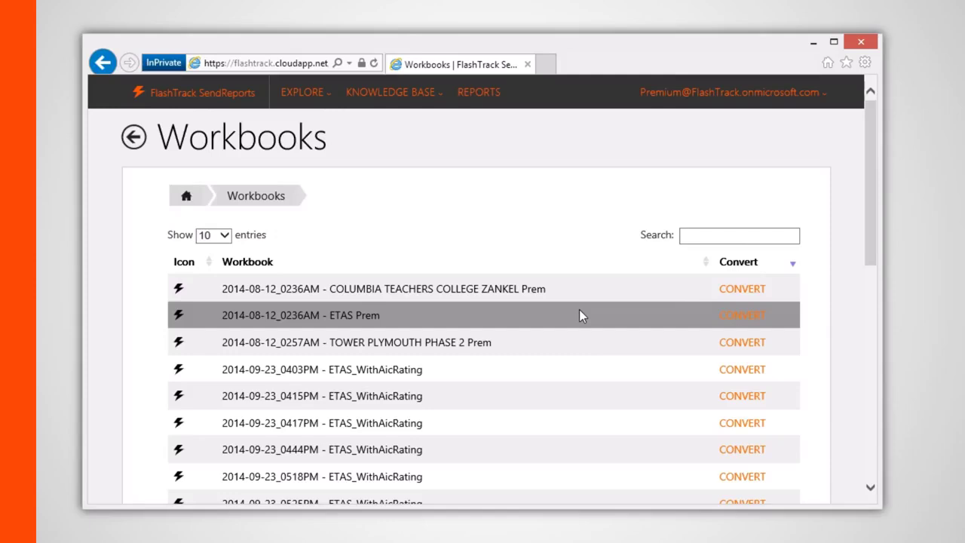
Open the reports of the 2014-08-12_0236AM - ETAS Prem workbook from the Workbooks table
click(580, 310)
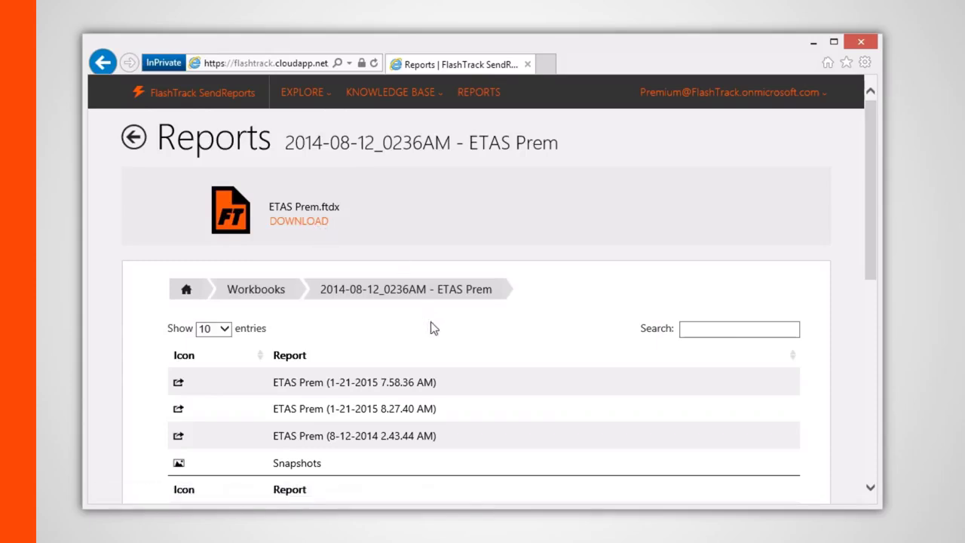
Open the Snapshots gallery and view 01-14-2014_0258PM-551.jpg and the next two photos full size
click(368, 462)
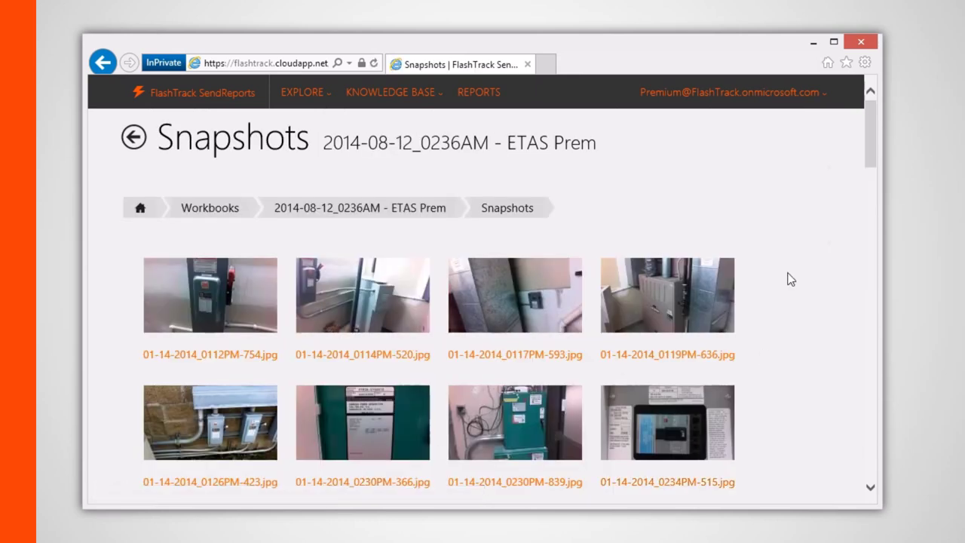
scroll(859, 164, down, 3)
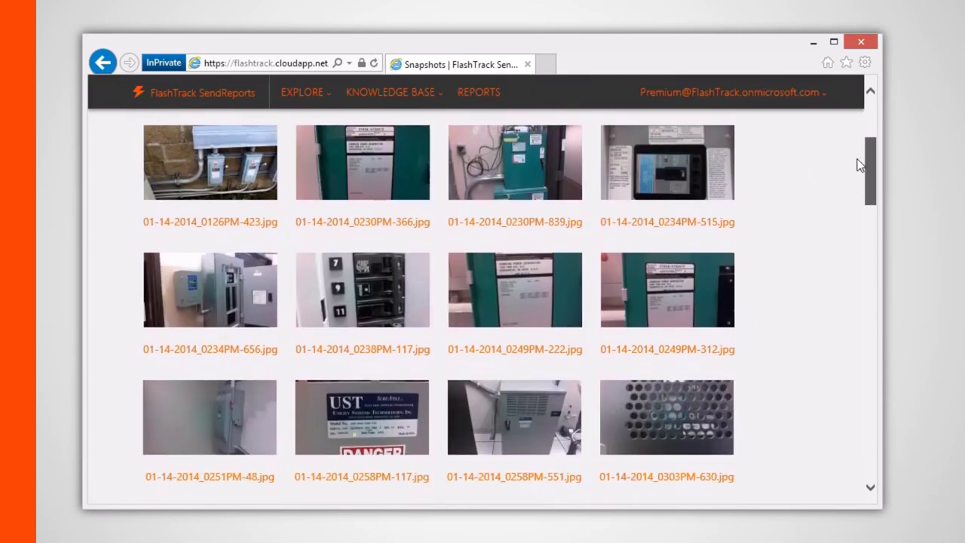
scroll(857, 162, down, 1)
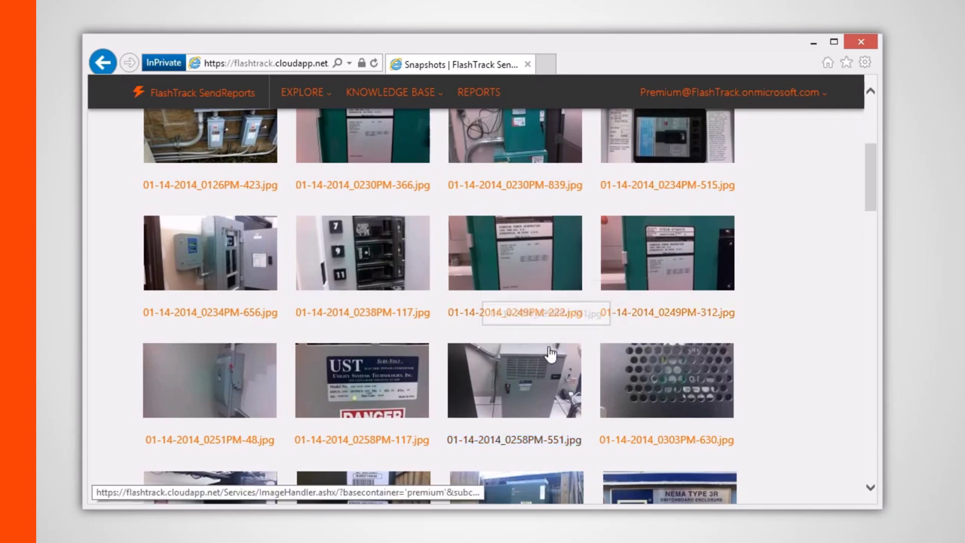
click(550, 354)
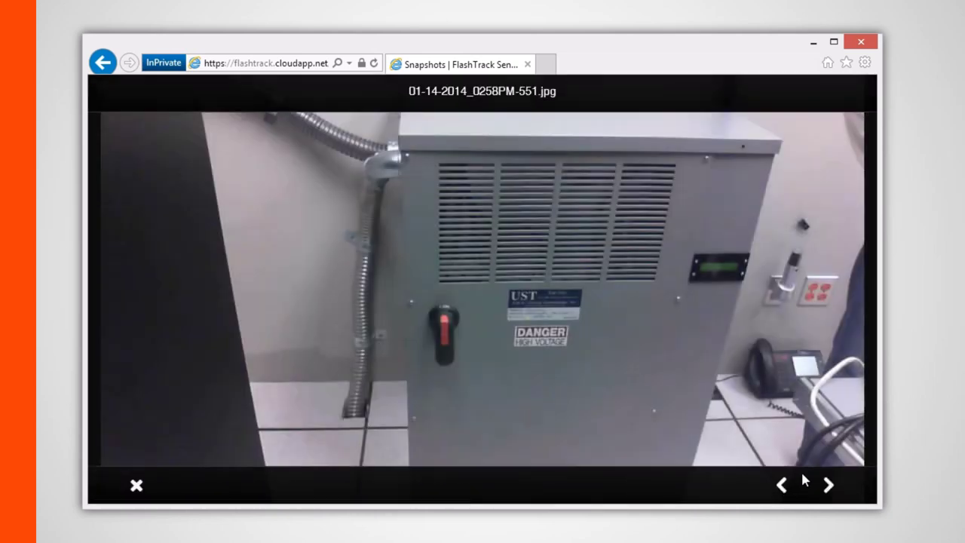
click(828, 486)
click(828, 487)
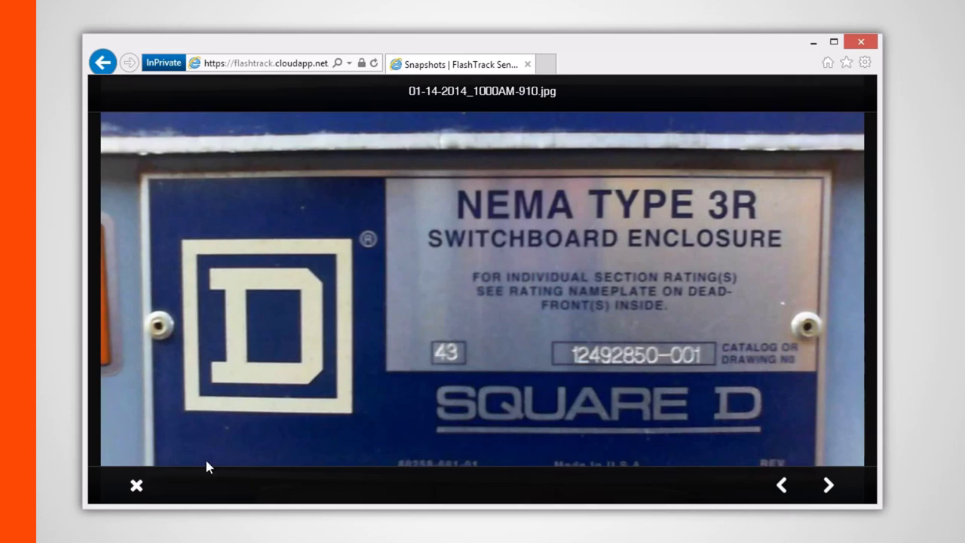
click(147, 485)
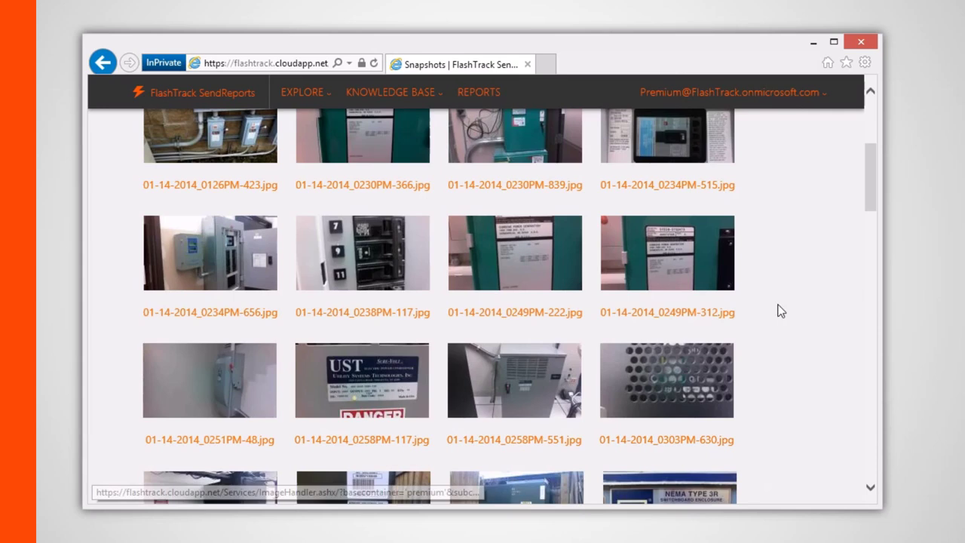
scroll(789, 303, up, 5)
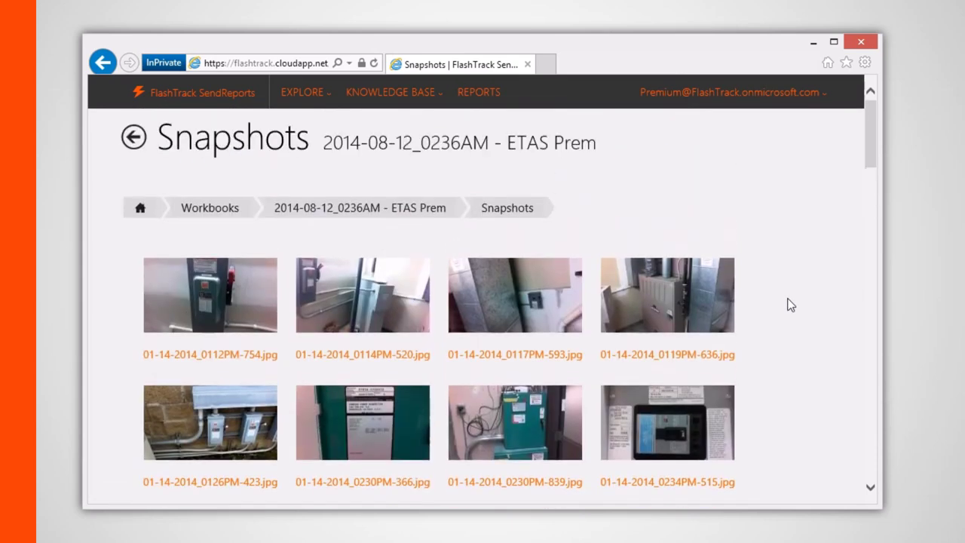
Return to the ETAS Prem workbook's reports and open the ETAS Prem (1-21-2015 8.30.41 AM) report
click(358, 224)
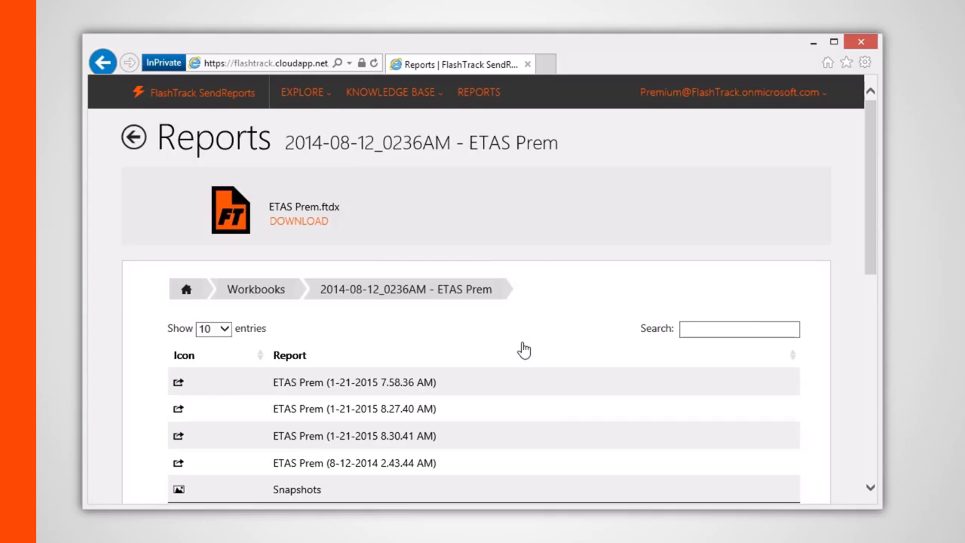
click(463, 426)
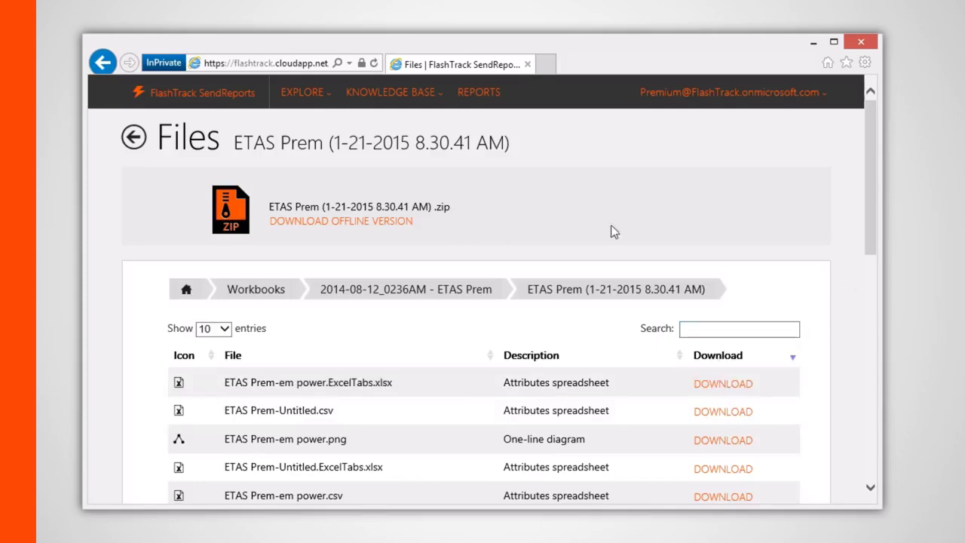
Scroll the Files table down to reach the ETAS Prem-Untitled.png one-line diagram
drag(868, 205, 856, 249)
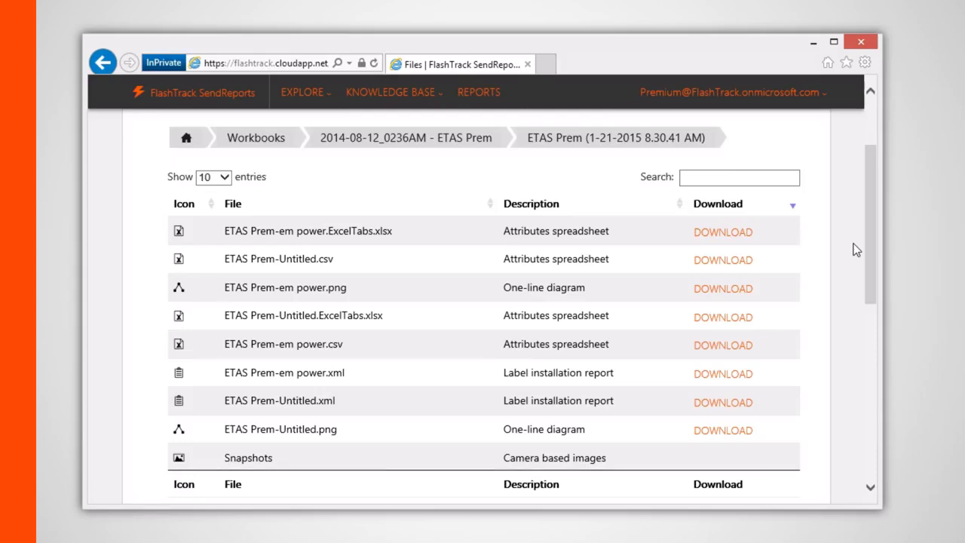
mouse_move(872, 233)
mouse_down()
mouse_move(871, 248)
mouse_move(873, 238)
mouse_up()
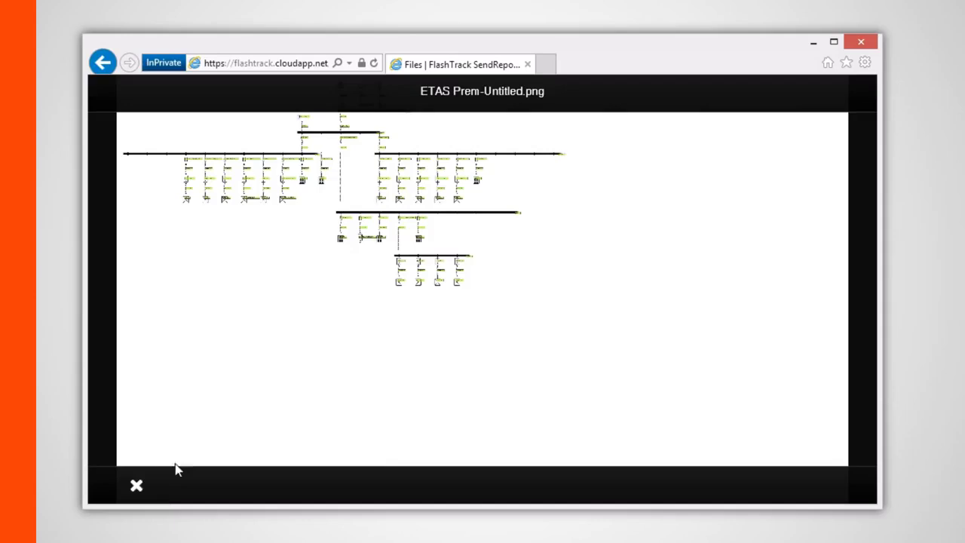
Open ETAS Prem-Untitled.png as a standalone image and zoom into the MAIN XFMR and B-BLDG area
click(138, 486)
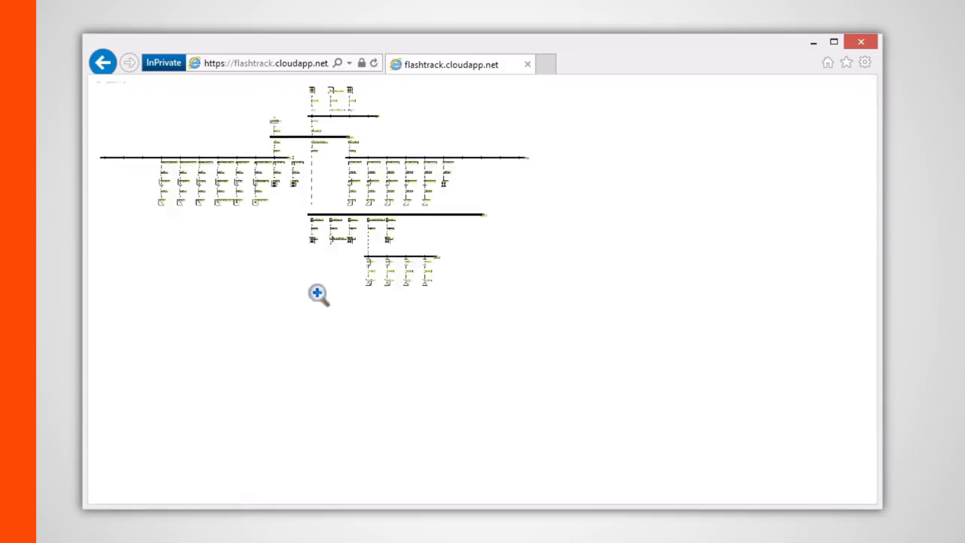
click(299, 225)
scroll(415, 233, down, 3)
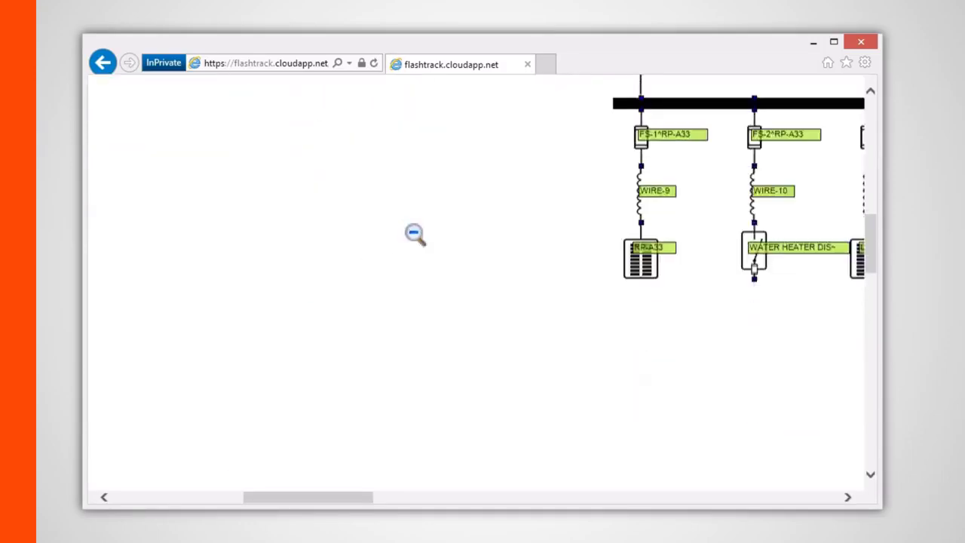
scroll(414, 234, up, 5)
click(413, 235)
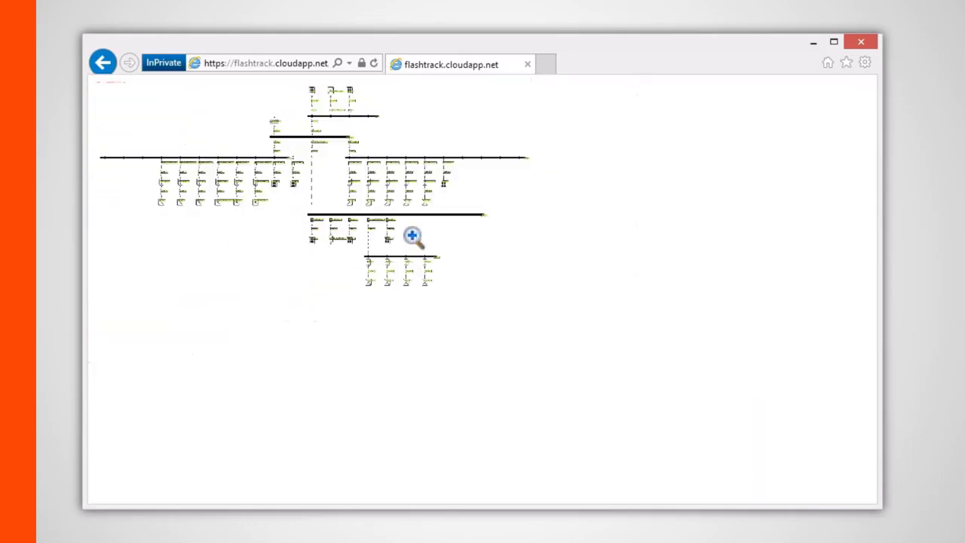
click(319, 173)
scroll(319, 172, up, 3)
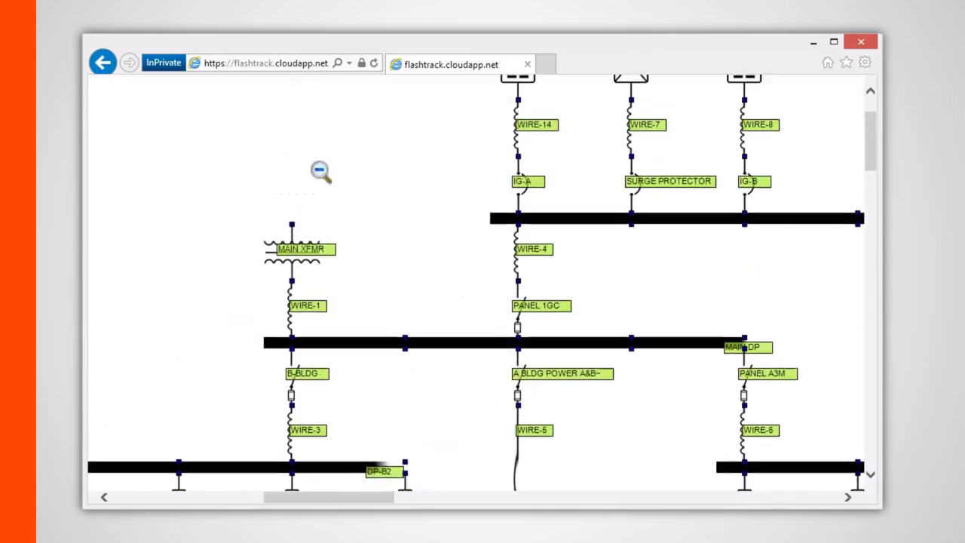
Cancel saving the diagram picture and go back to the report's file list
right_click(309, 161)
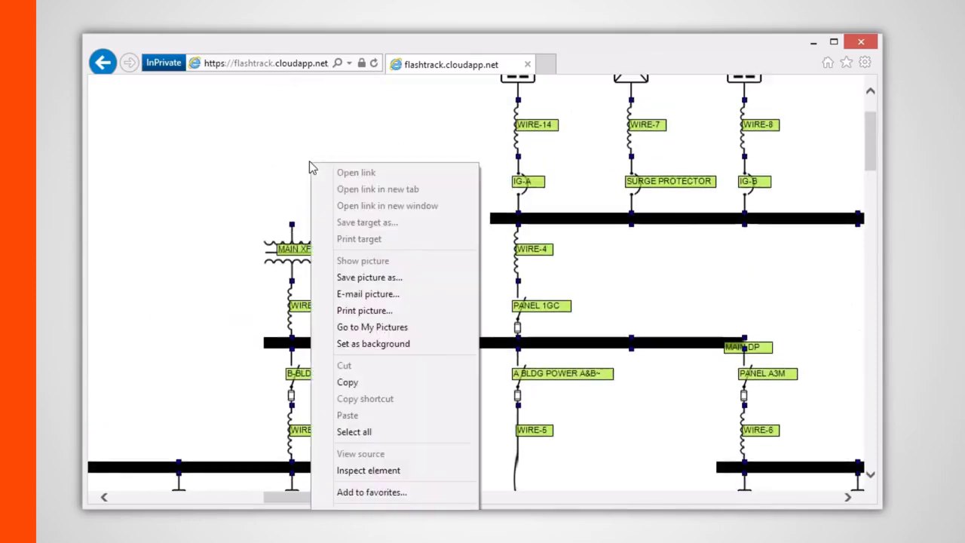
click(334, 278)
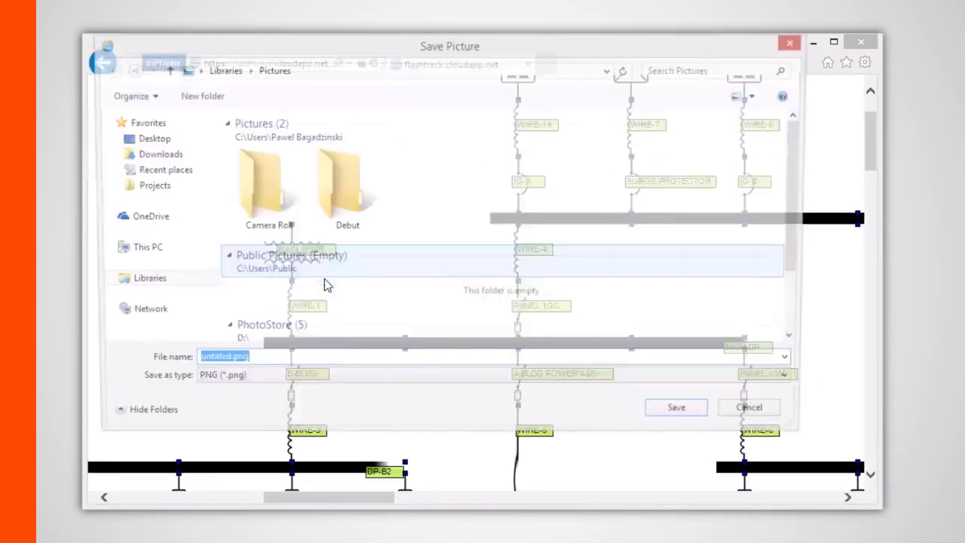
click(767, 423)
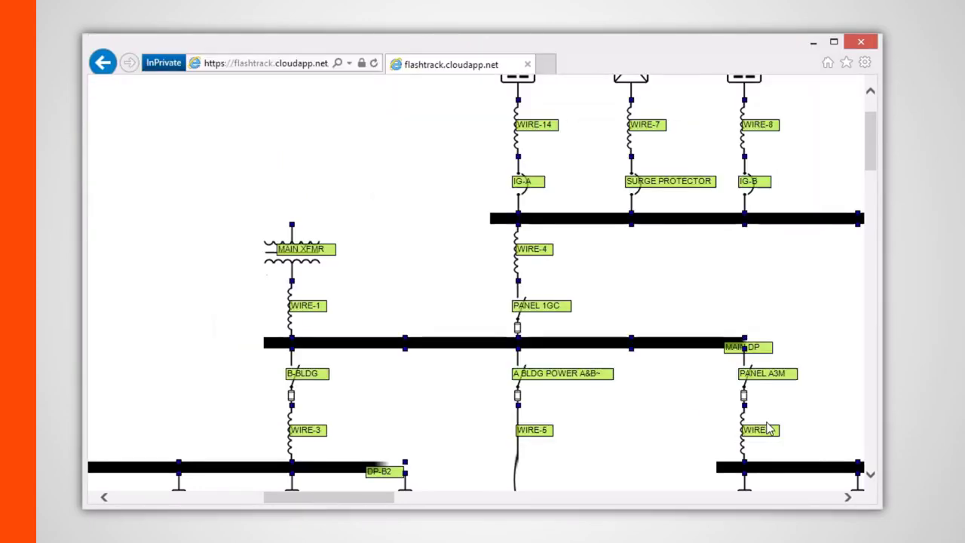
click(100, 66)
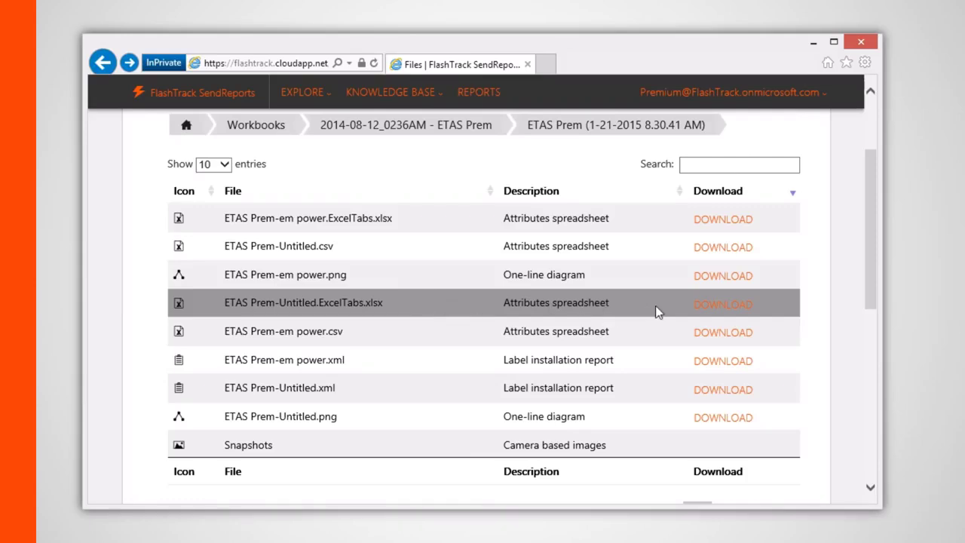
Download and open ETAS Prem-Untitled.ExcelTabs.xlsx in Excel, showing the Utility Attributes sheet
click(709, 305)
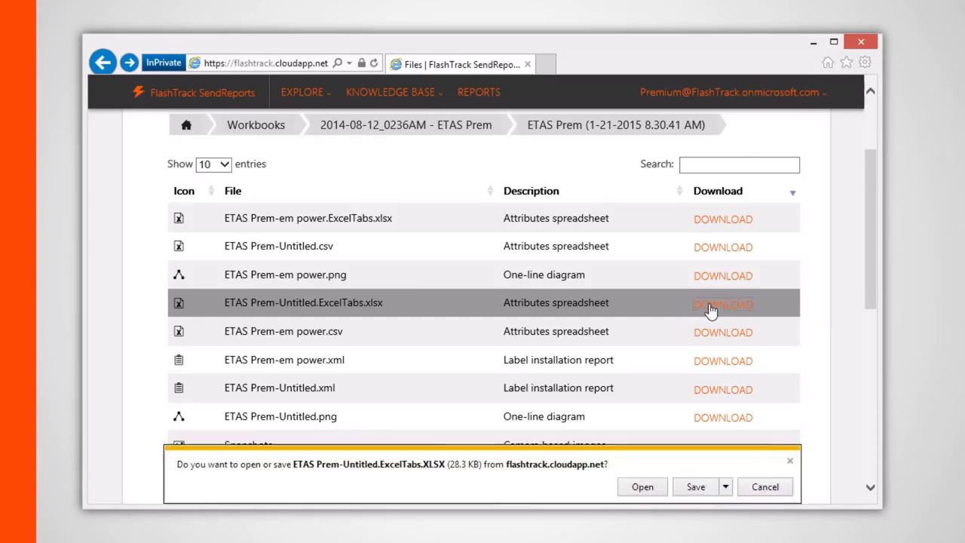
click(642, 486)
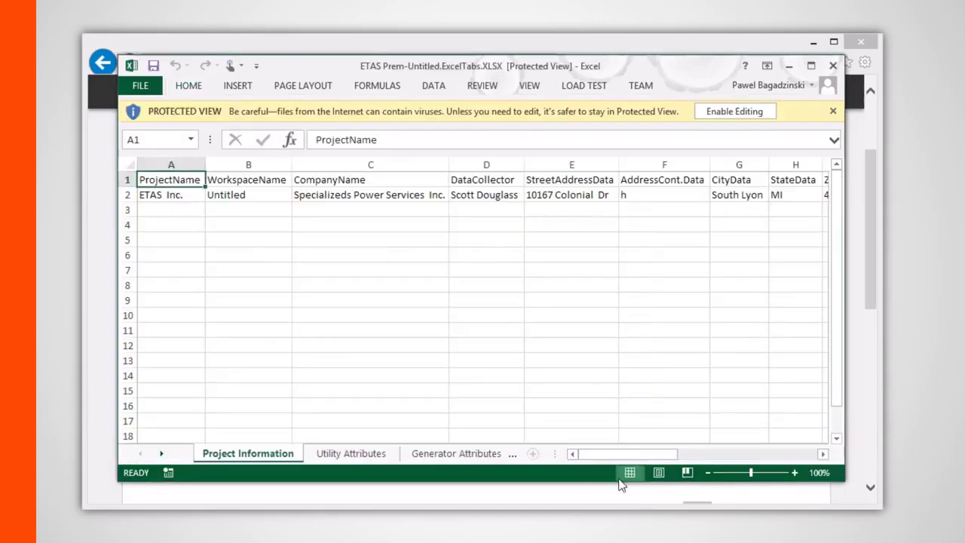
click(364, 456)
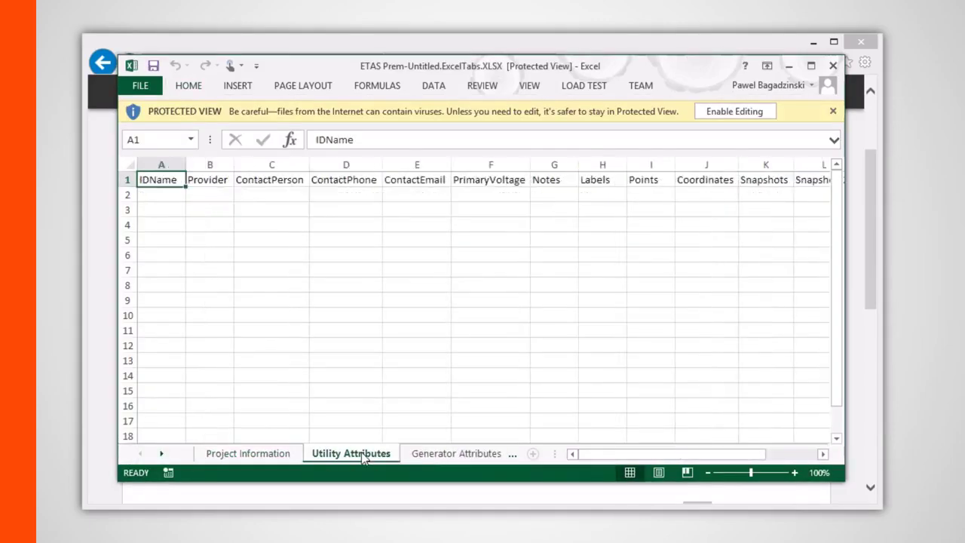
Browse the Generator, Transformer and Switch Attributes sheets, then minimize Excel
click(441, 456)
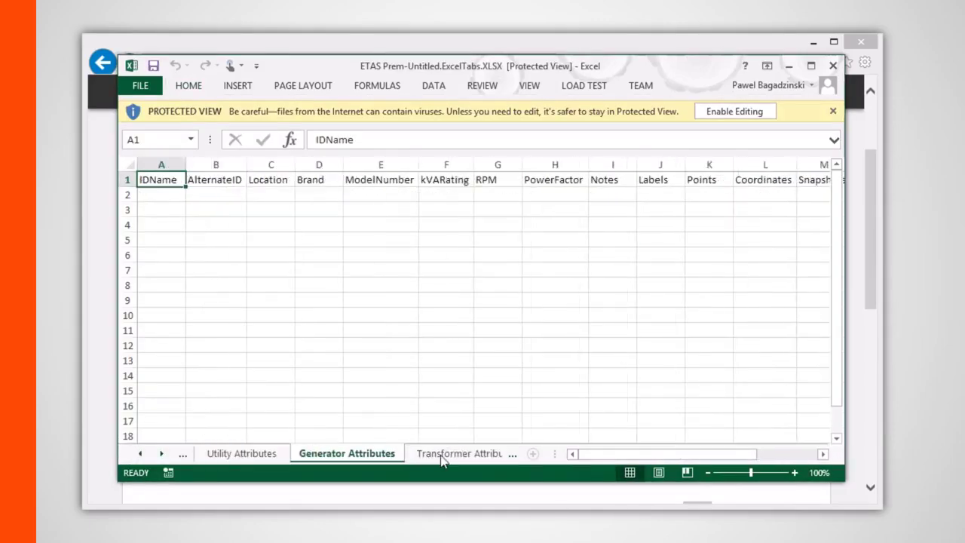
click(442, 456)
click(441, 456)
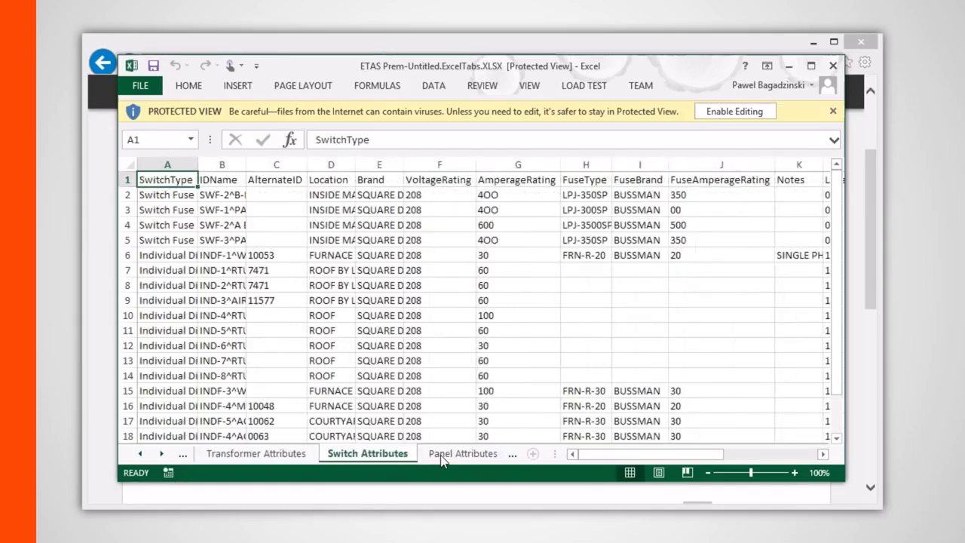
drag(835, 222, 832, 197)
mouse_move(573, 456)
mouse_down()
mouse_move(714, 456)
mouse_move(574, 458)
mouse_up()
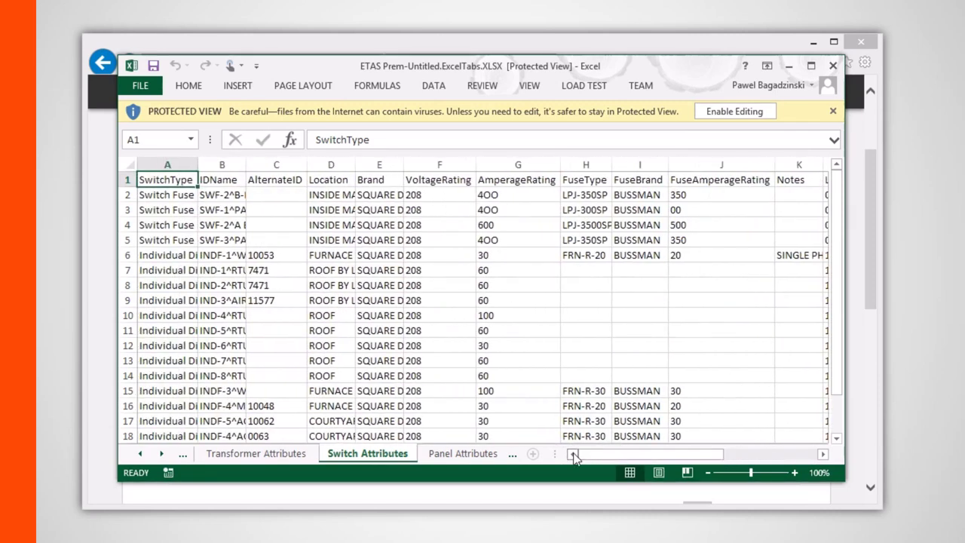
click(788, 65)
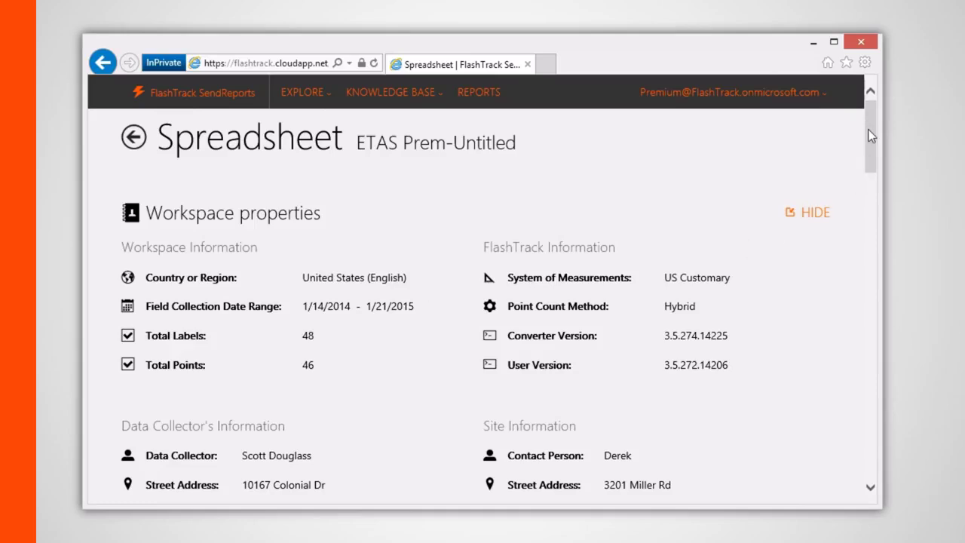
Review the ETAS Prem-Untitled workspace properties, including Total Labels and Total Points, then scroll to the attribute sections
scroll(866, 148, down, 2)
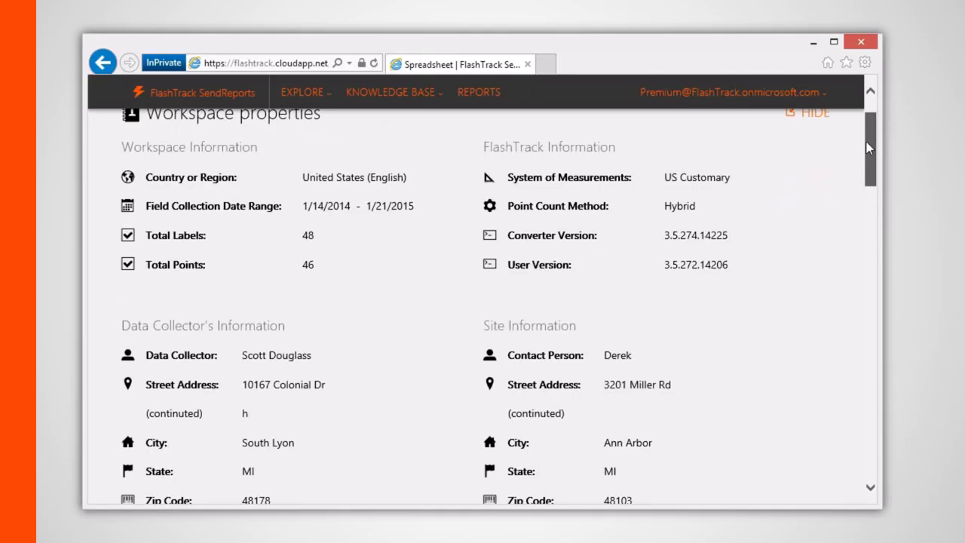
scroll(867, 147, up, 2)
scroll(871, 141, down, 2)
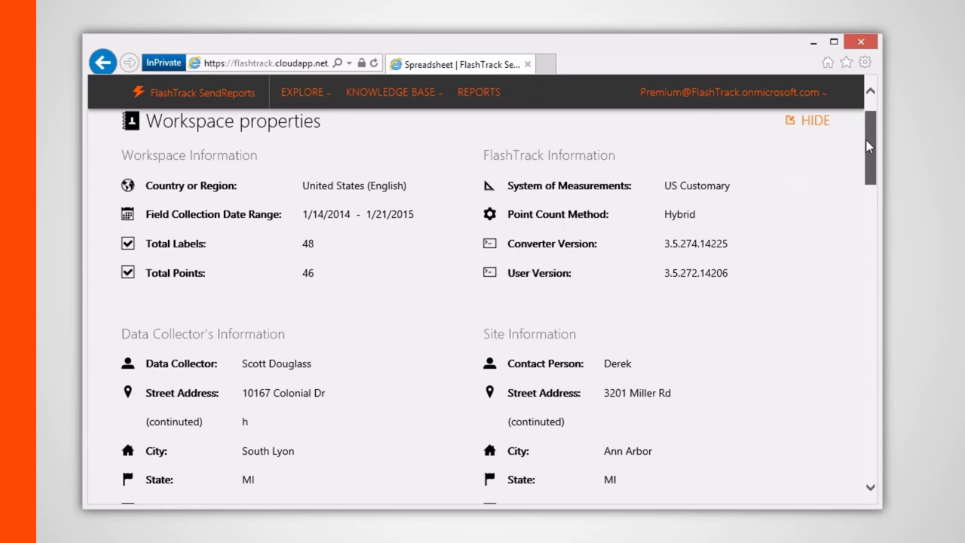
drag(867, 146, 868, 144)
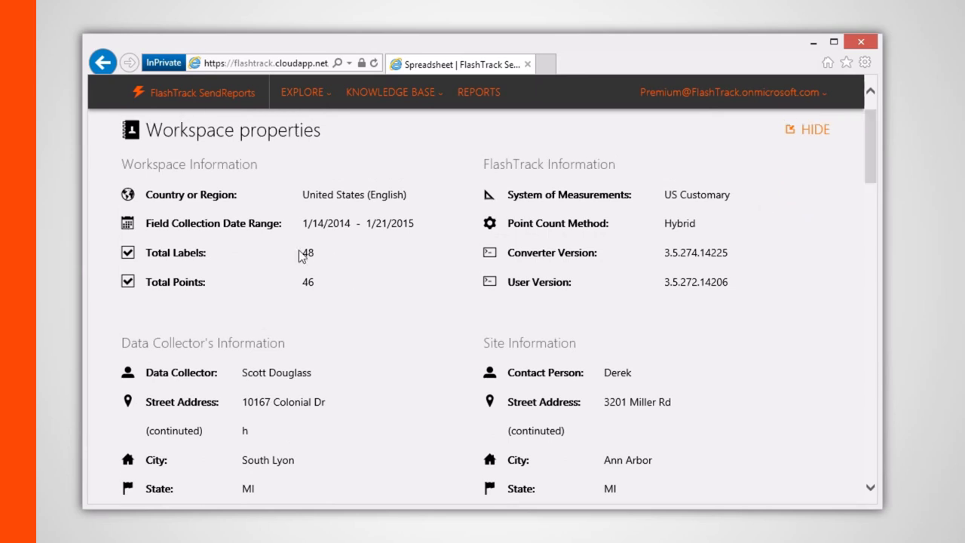
drag(315, 263, 314, 289)
click(326, 286)
scroll(870, 143, up, 1)
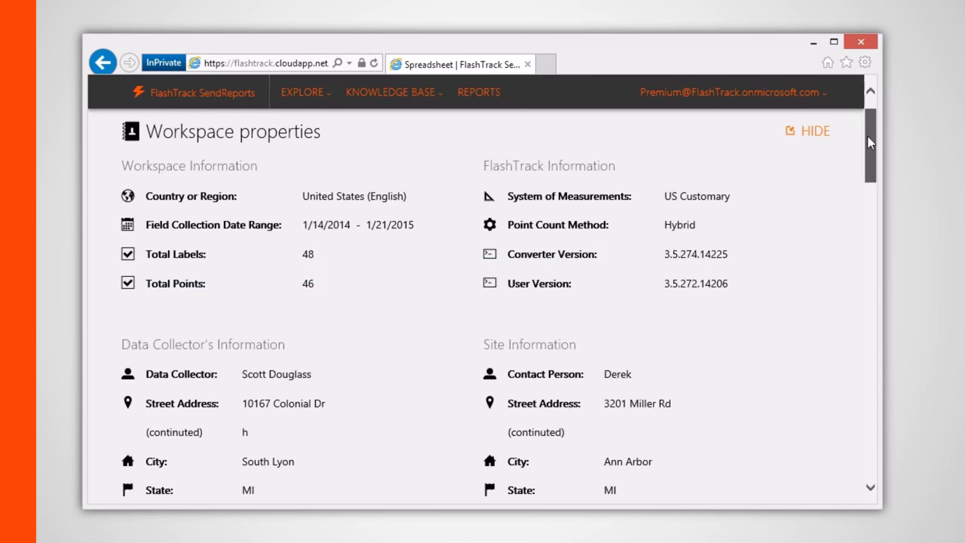
drag(870, 142, 863, 248)
Expand and collapse the Generator and Transformer attribute tables
scroll(829, 219, up, 1)
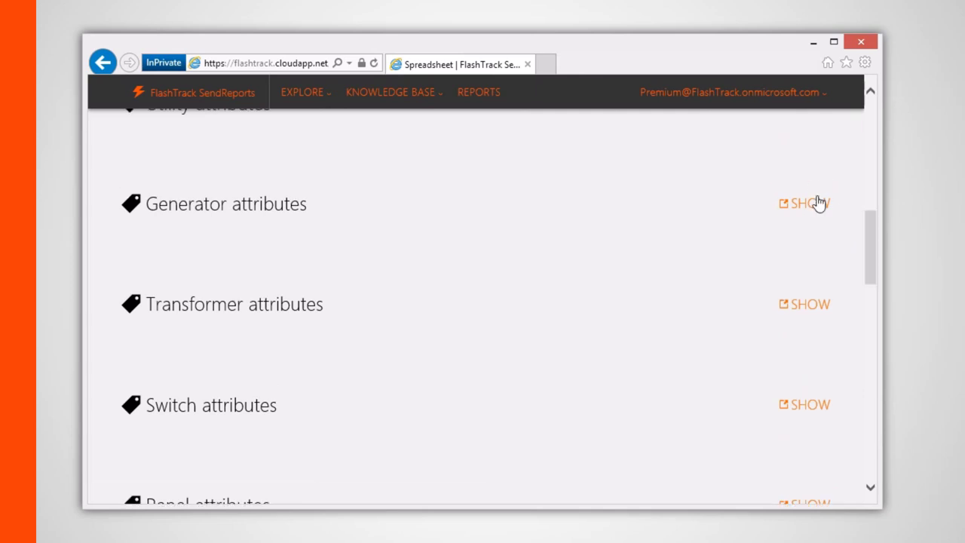
click(818, 203)
click(818, 203)
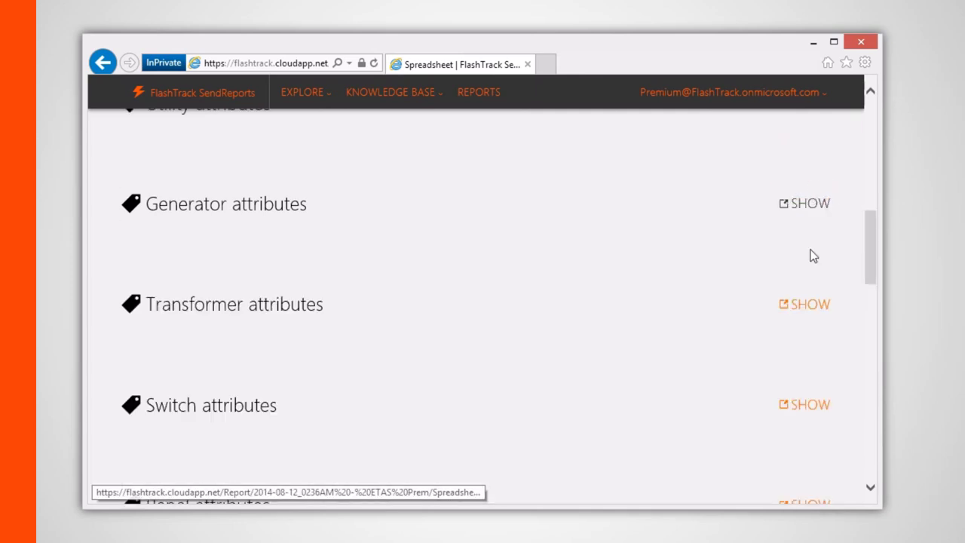
click(817, 309)
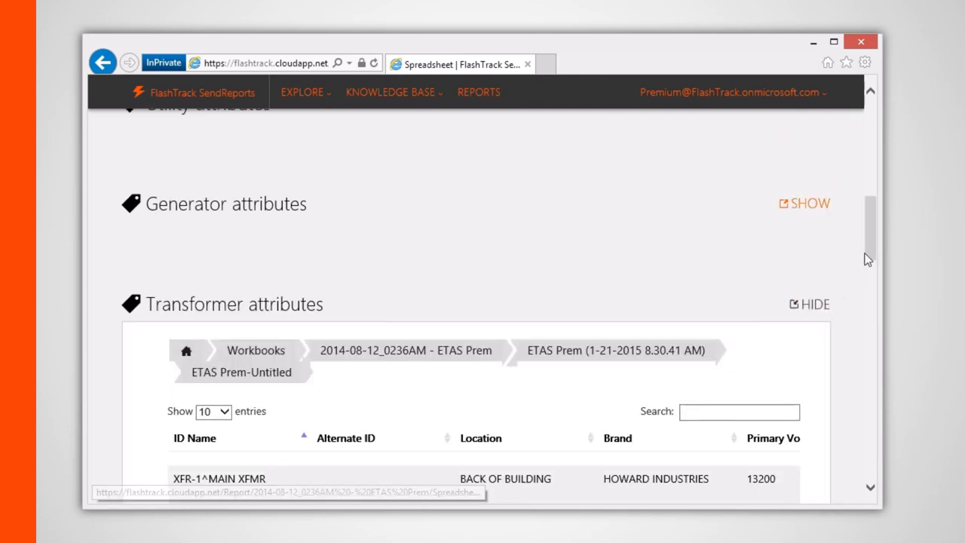
scroll(869, 255, down, 3)
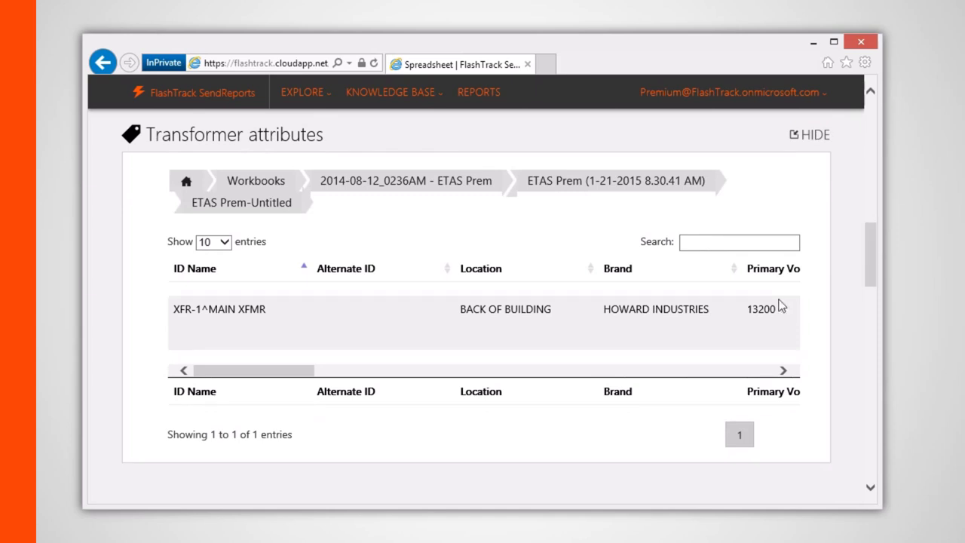
drag(312, 371, 277, 385)
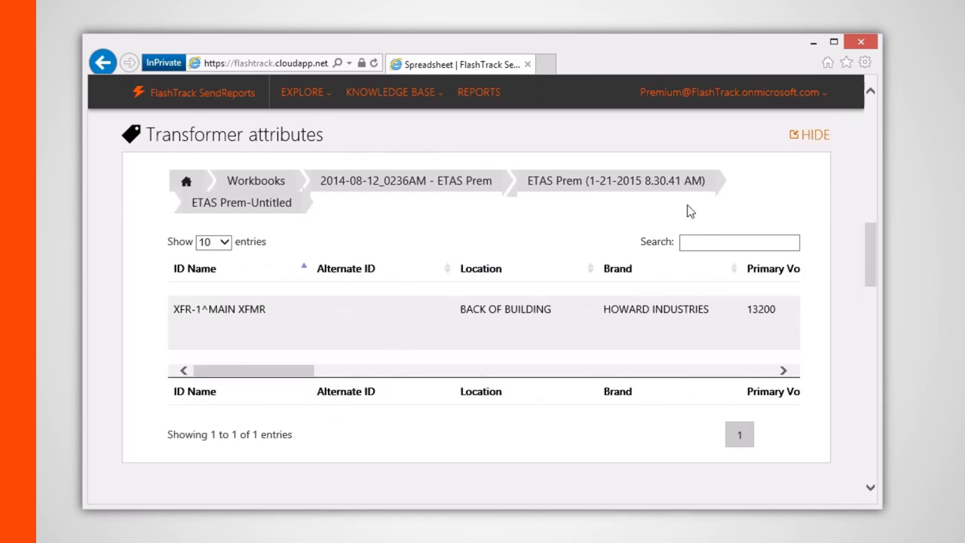
click(790, 140)
Expand the Switch attributes table and scroll through its 20 disconnect entries
drag(868, 257, 873, 273)
click(811, 177)
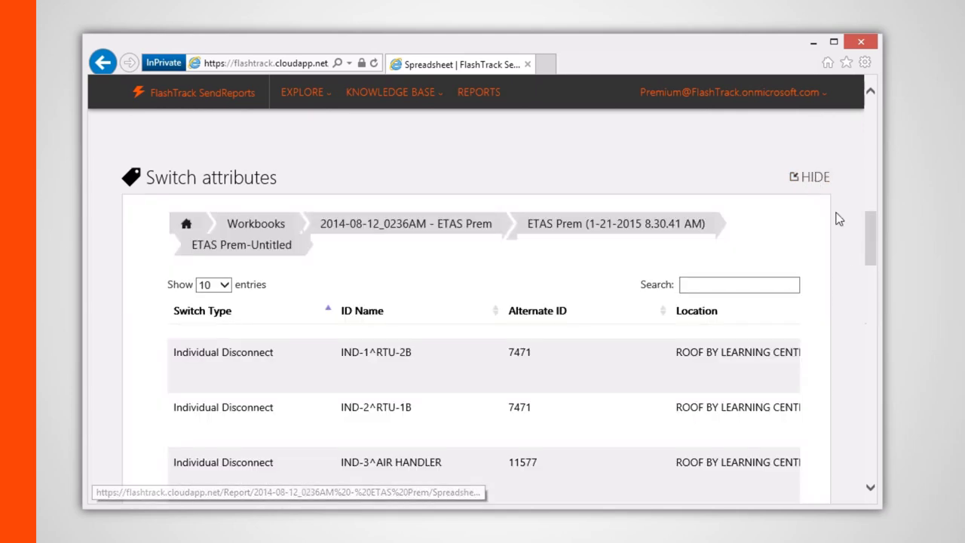
drag(870, 229, 870, 290)
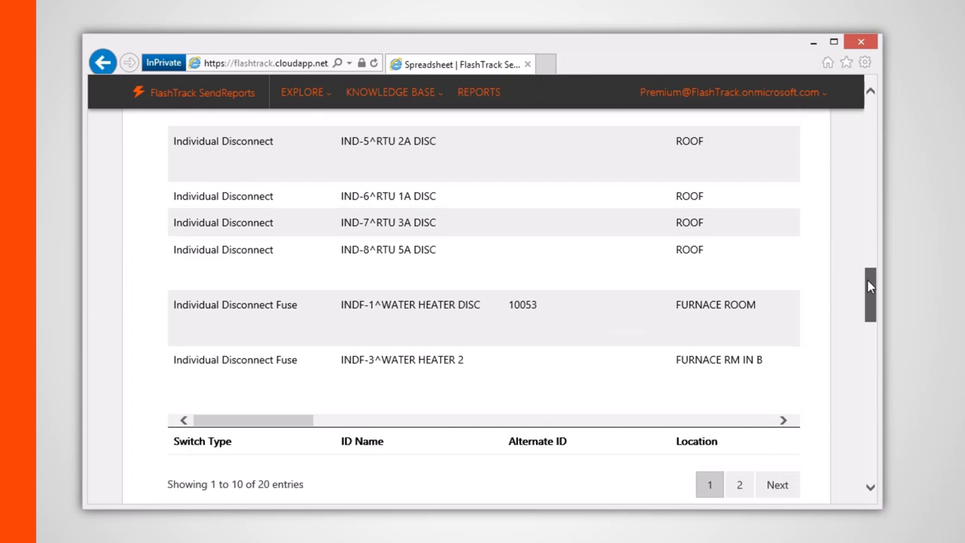
drag(279, 426, 263, 408)
drag(871, 298, 867, 252)
Filter the Switch table with 'furn' to the three furnace entries, review their ratings, then return to ETAS Prem files
click(752, 238)
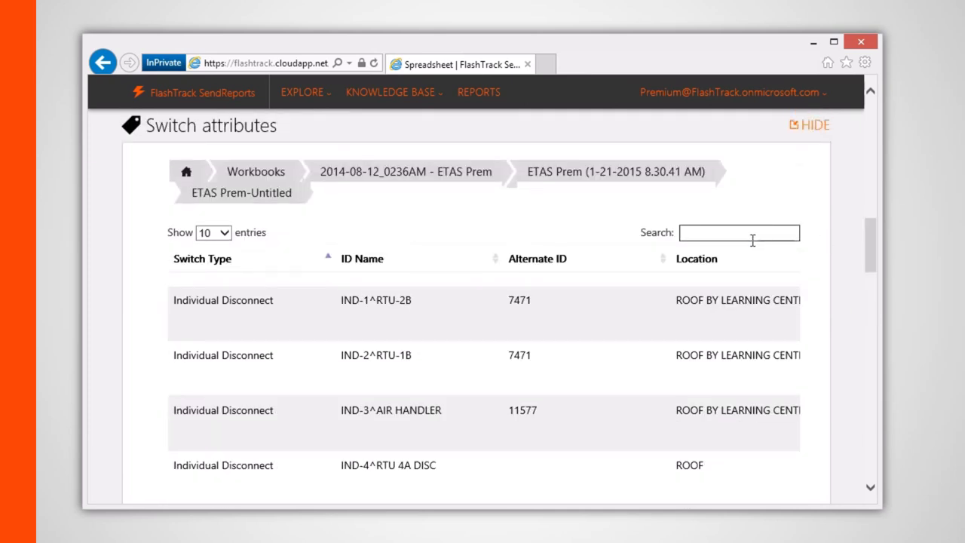
text(furnace)
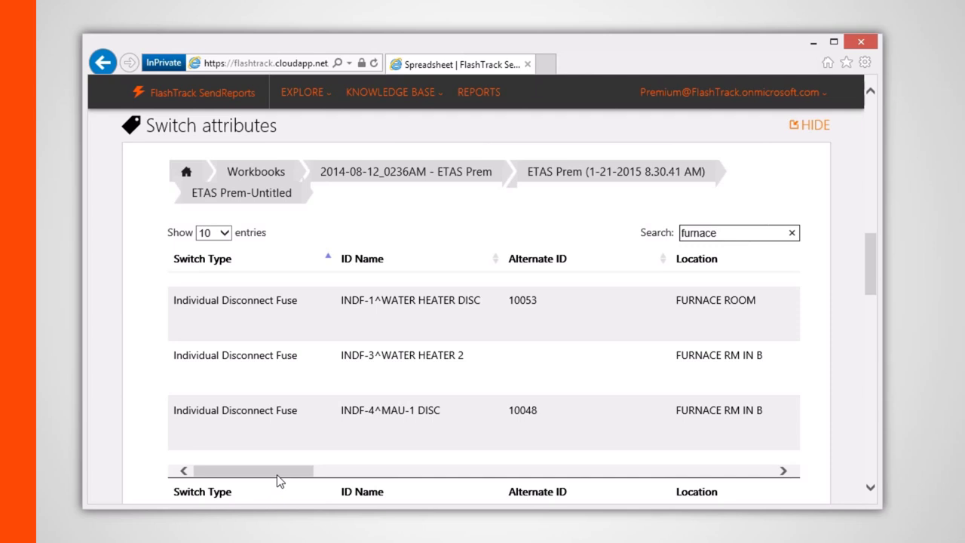
drag(277, 475, 388, 479)
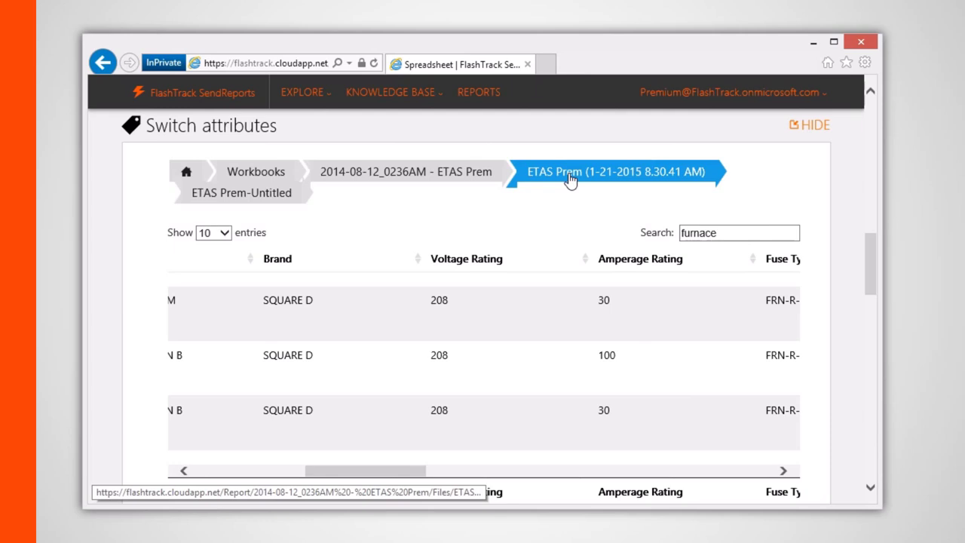
mouse_move(872, 255)
mouse_down()
mouse_move(866, 366)
mouse_move(849, 413)
mouse_move(874, 256)
mouse_up()
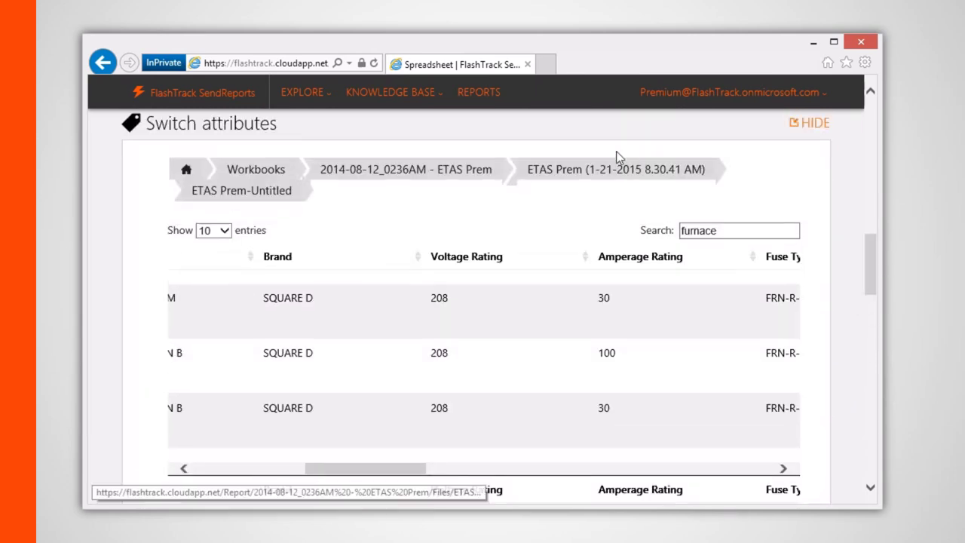
click(616, 181)
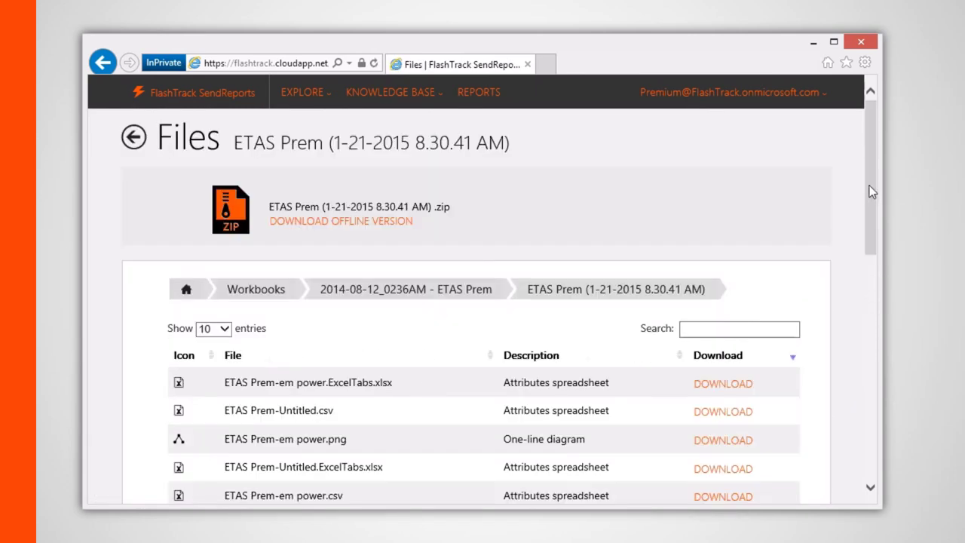
Scroll down the ETAS Prem Files list to the two XML label installation reports
drag(871, 191, 862, 229)
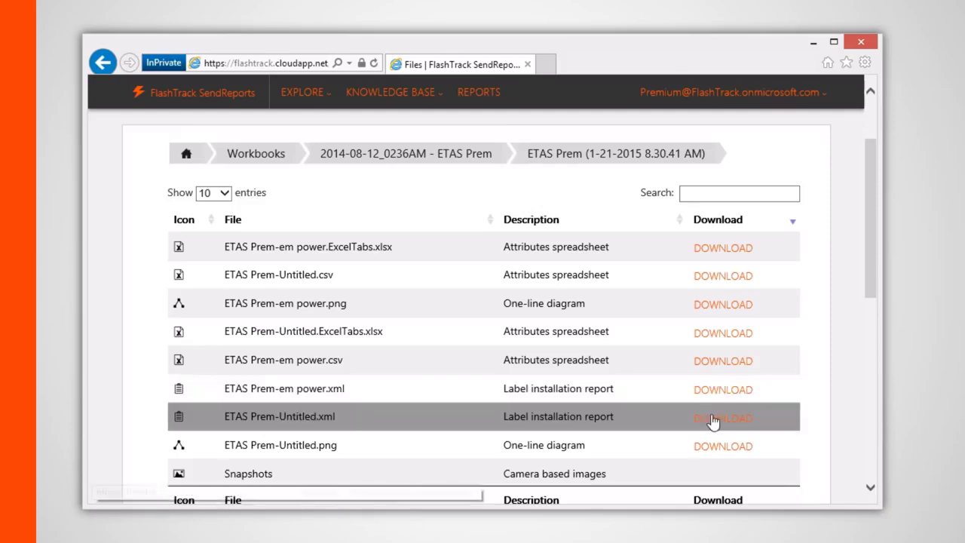
Open the ETAS Prem-Untitled.xml report and scroll down through its switch and bus entries
click(457, 416)
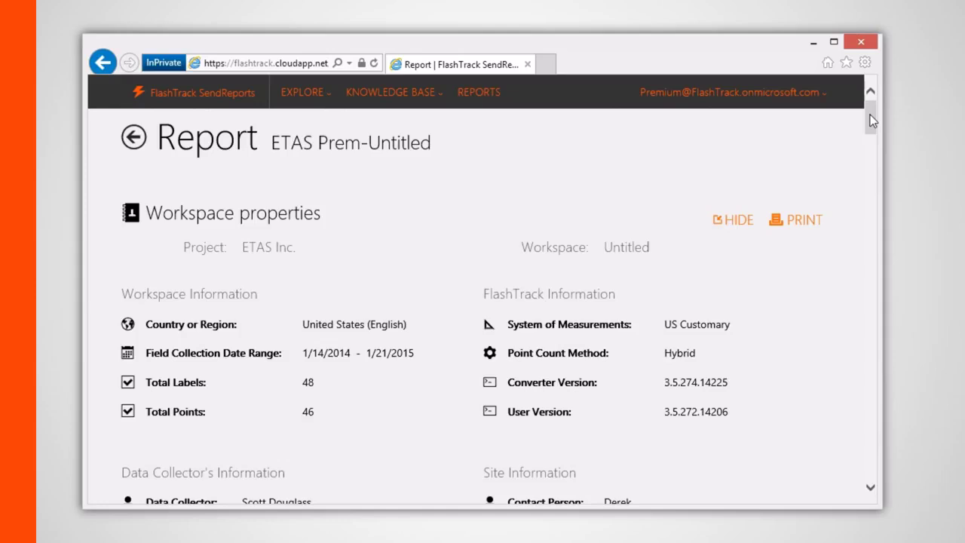
drag(872, 120, 872, 132)
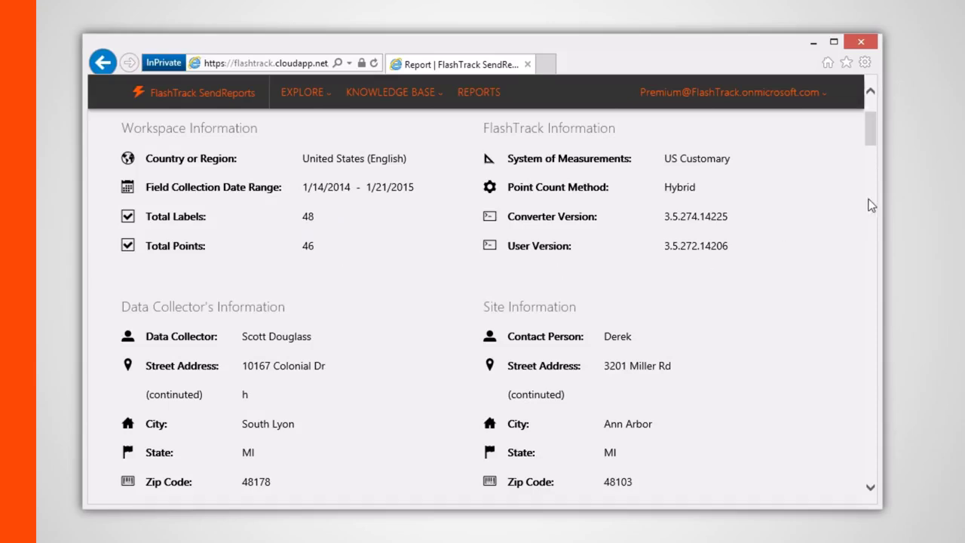
drag(870, 140, 855, 250)
Expand the details for Switch INDF-4^ACCU-2 and Transformer XFR-1^MAIN XFMR
click(746, 272)
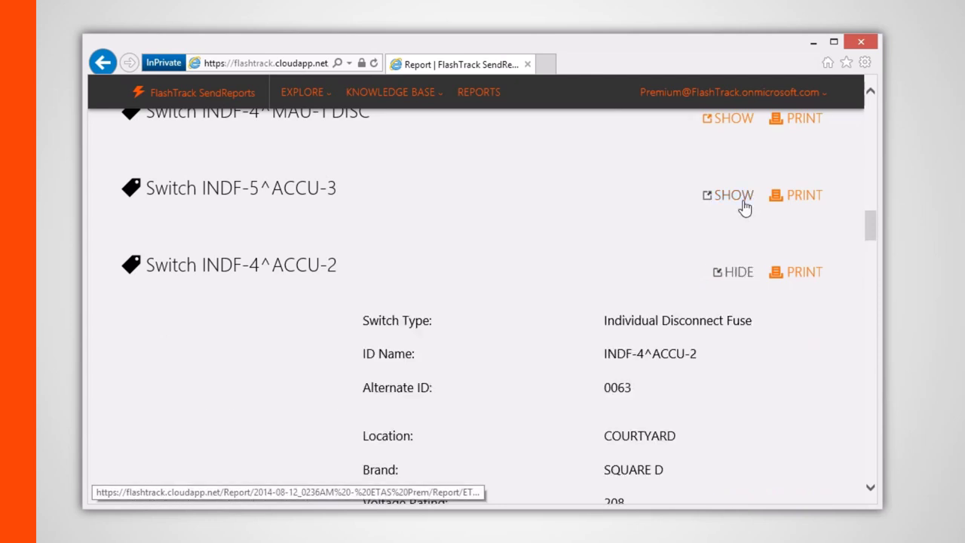
drag(867, 224, 865, 149)
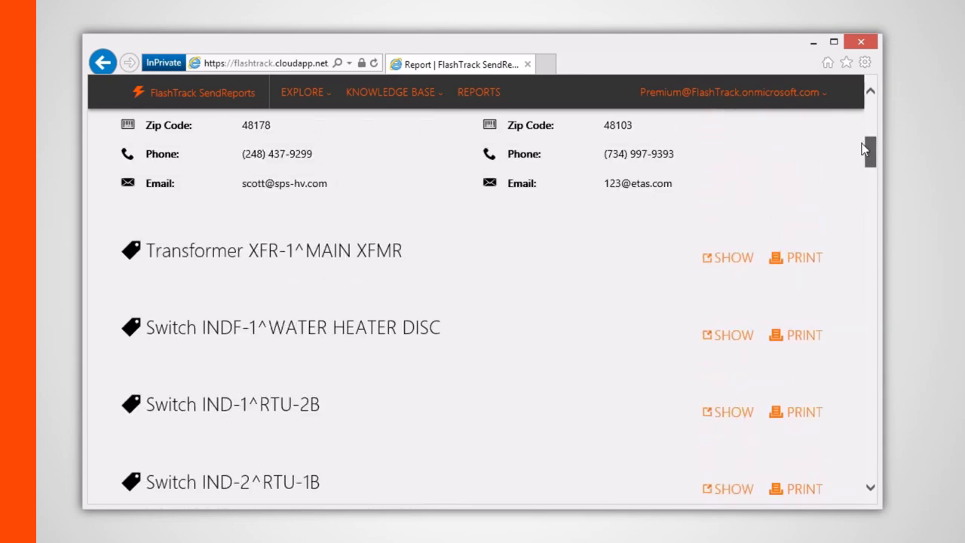
click(734, 261)
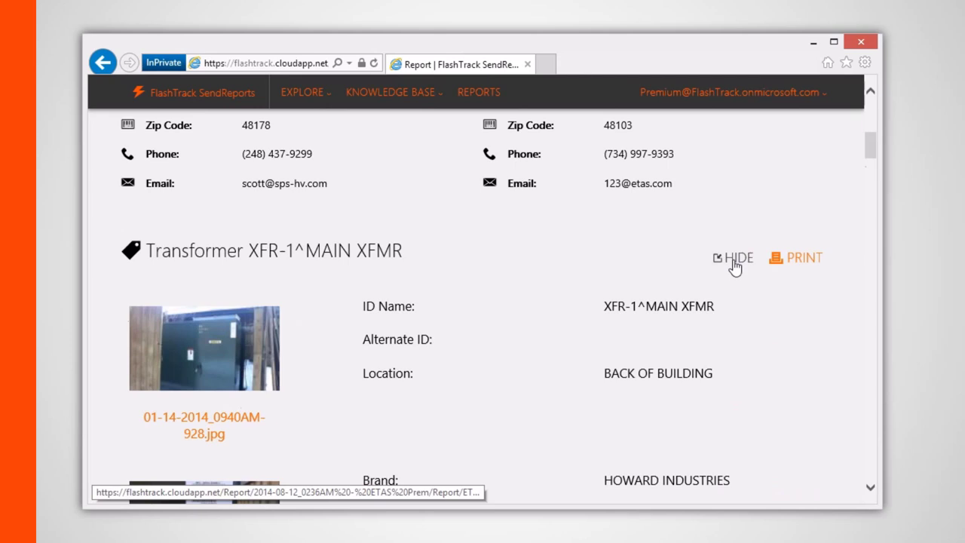
drag(870, 148, 862, 166)
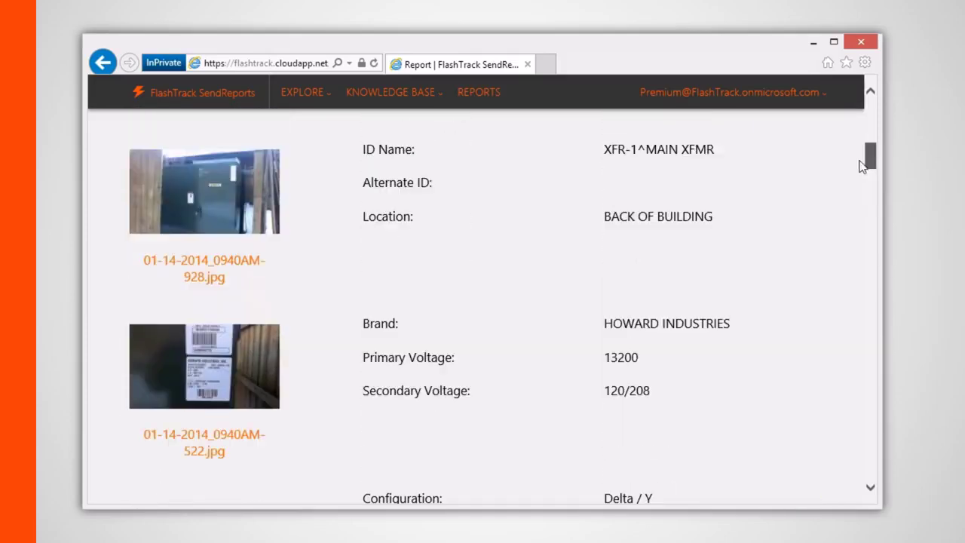
Enlarge the transformer nameplate photo, view the previous photo, and close the viewer
click(217, 350)
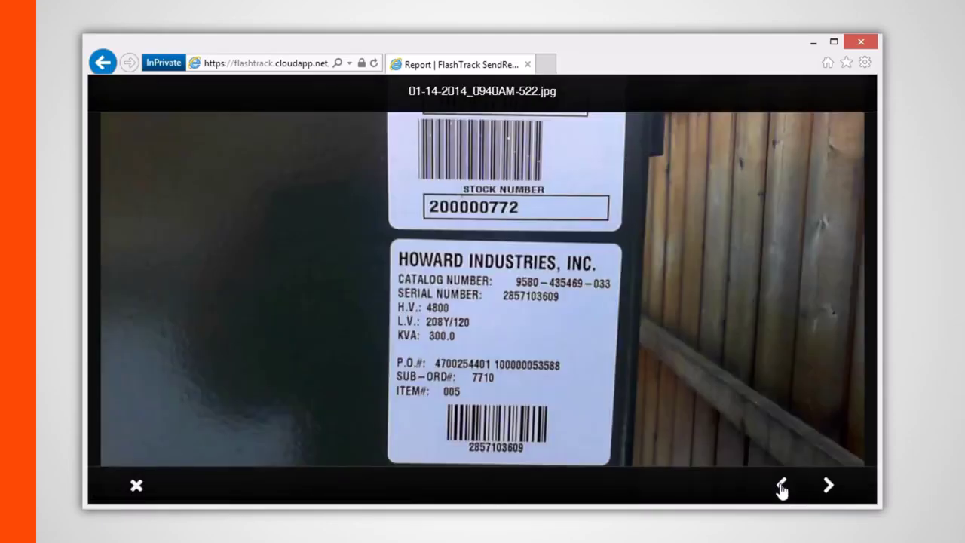
click(782, 486)
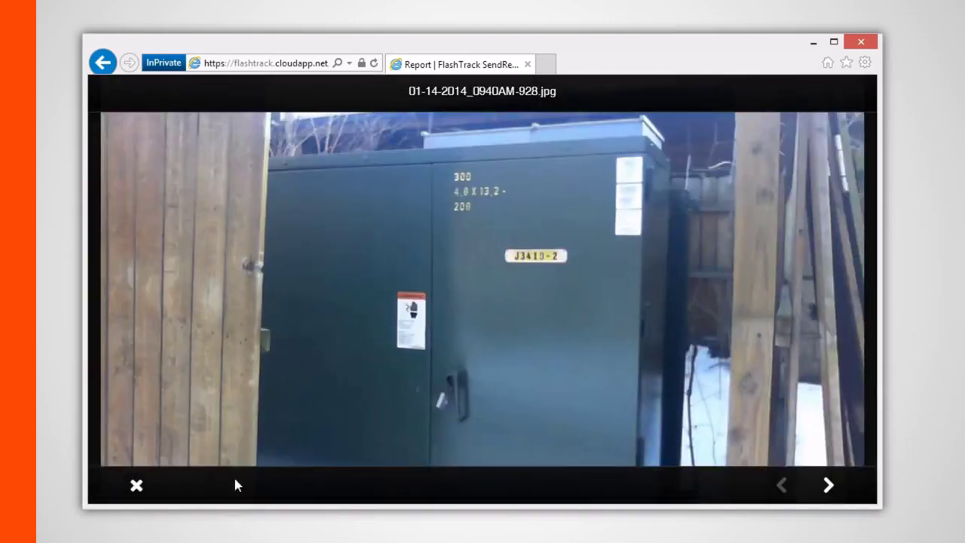
click(150, 483)
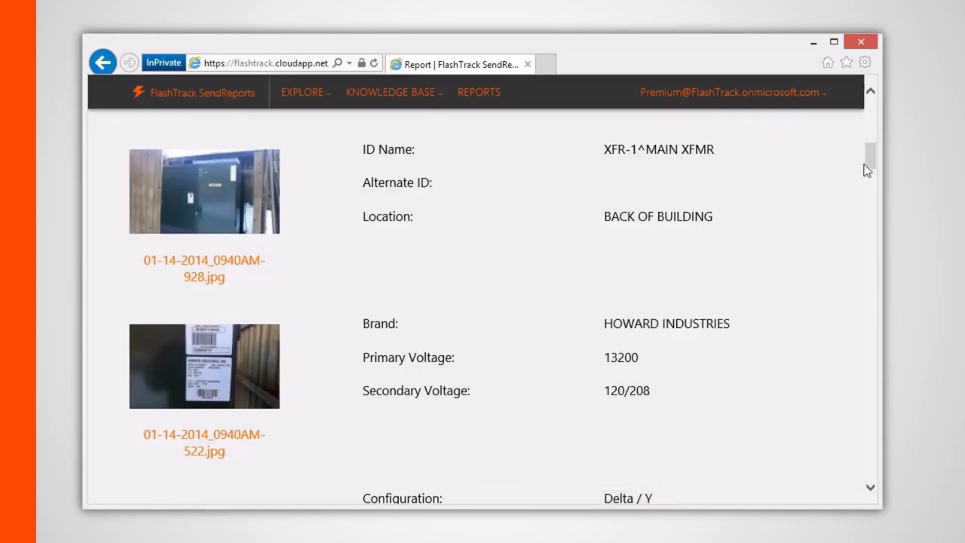
drag(868, 165, 869, 158)
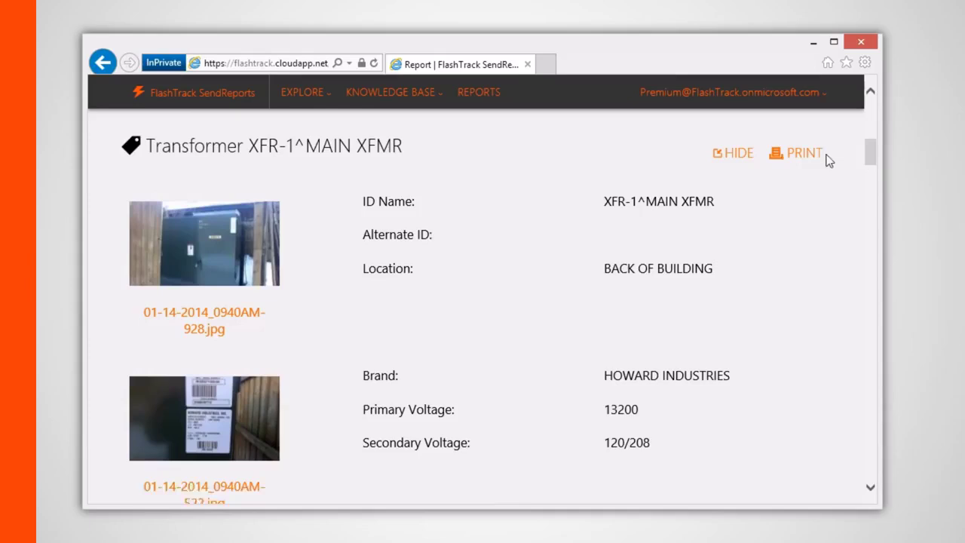
Open the printable Label Installation Report and bring up the browser's Print submenu
click(823, 161)
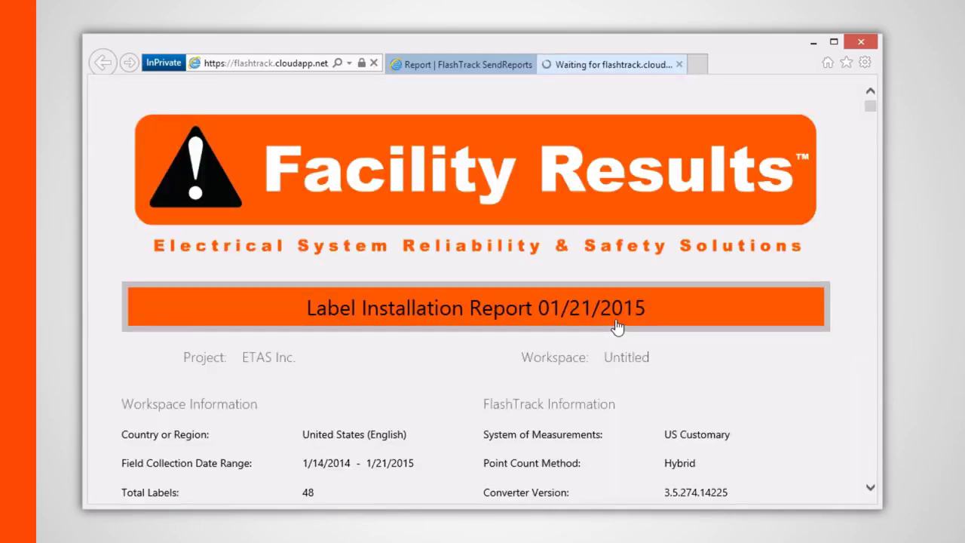
mouse_move(868, 112)
mouse_down()
mouse_move(866, 161)
mouse_move(870, 97)
mouse_up()
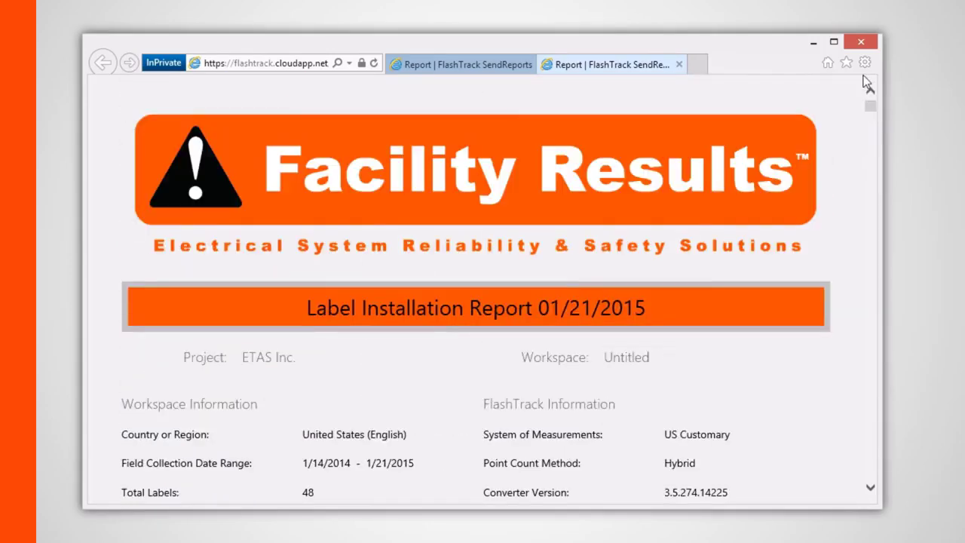
click(864, 64)
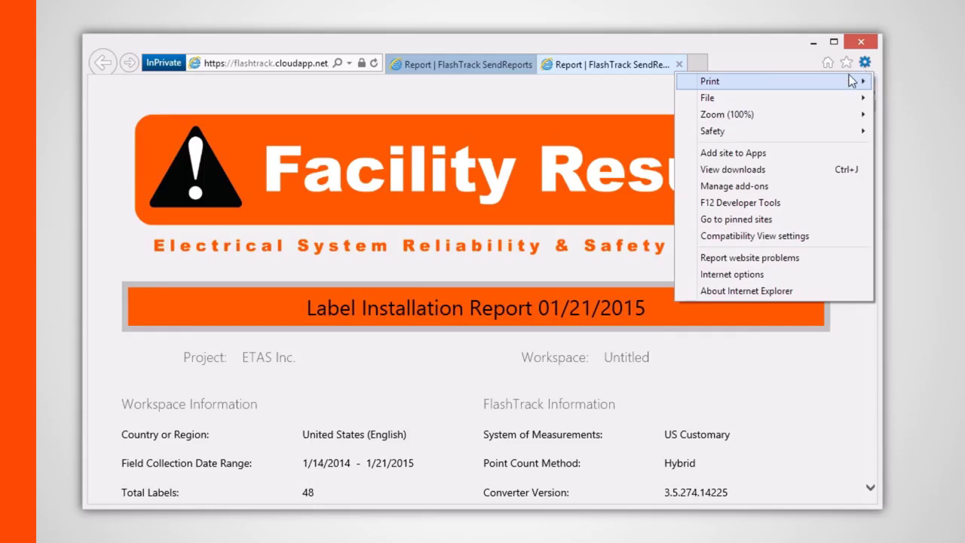
mouse_move(859, 80)
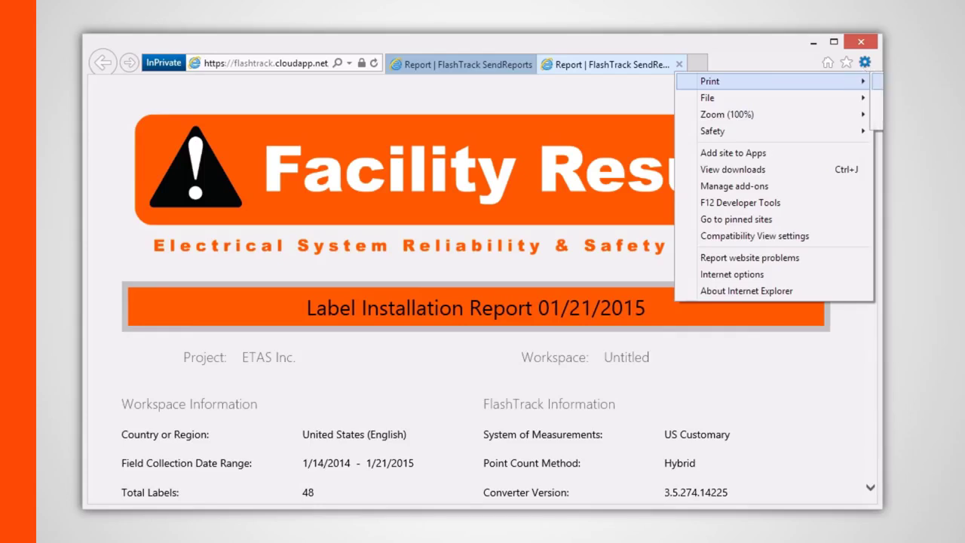
Print the report with the Adobe PDF printer and save the PDF into Downloads
click(859, 81)
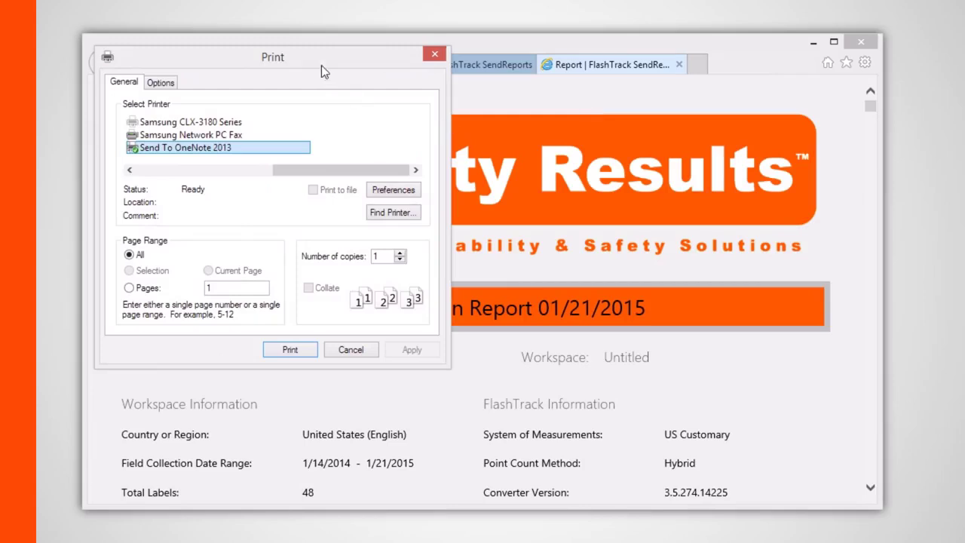
drag(321, 65, 527, 162)
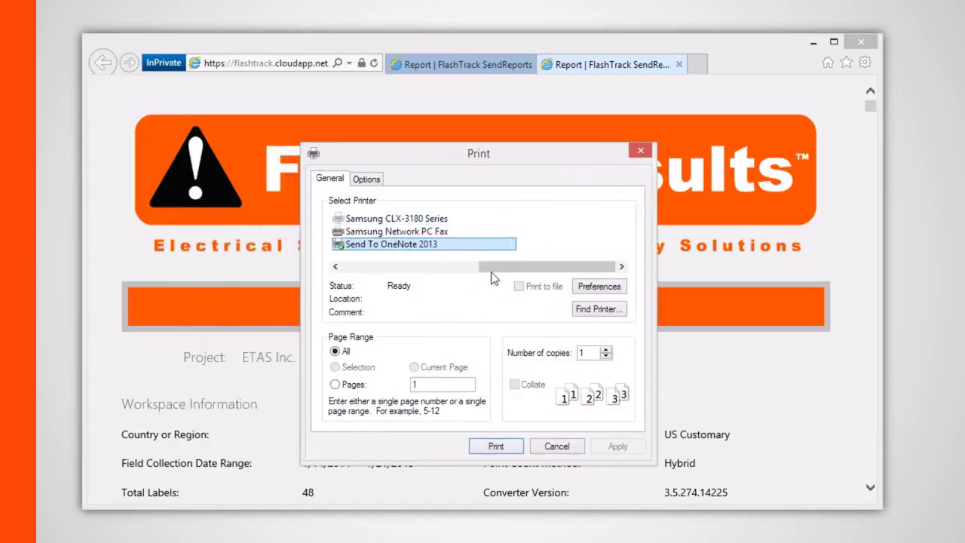
drag(491, 272, 440, 270)
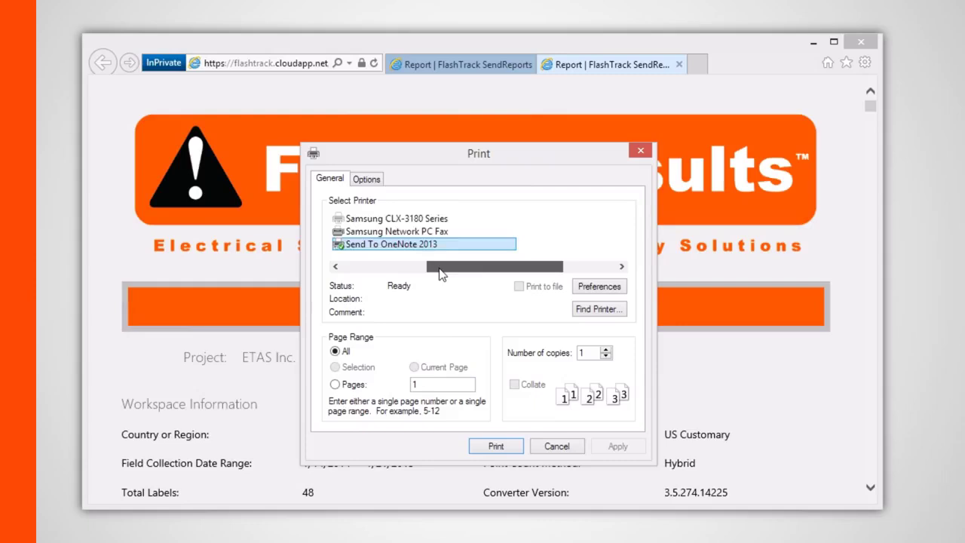
drag(441, 273, 354, 268)
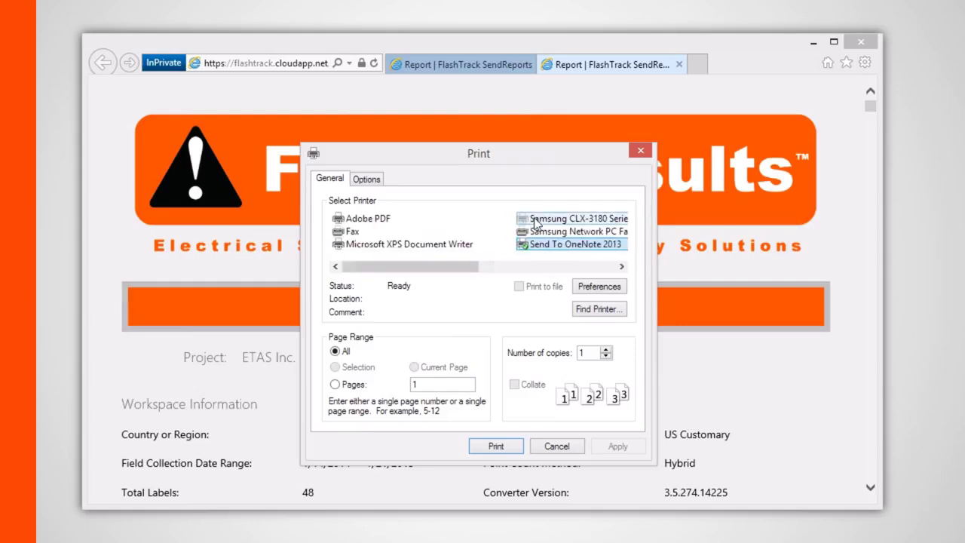
click(357, 220)
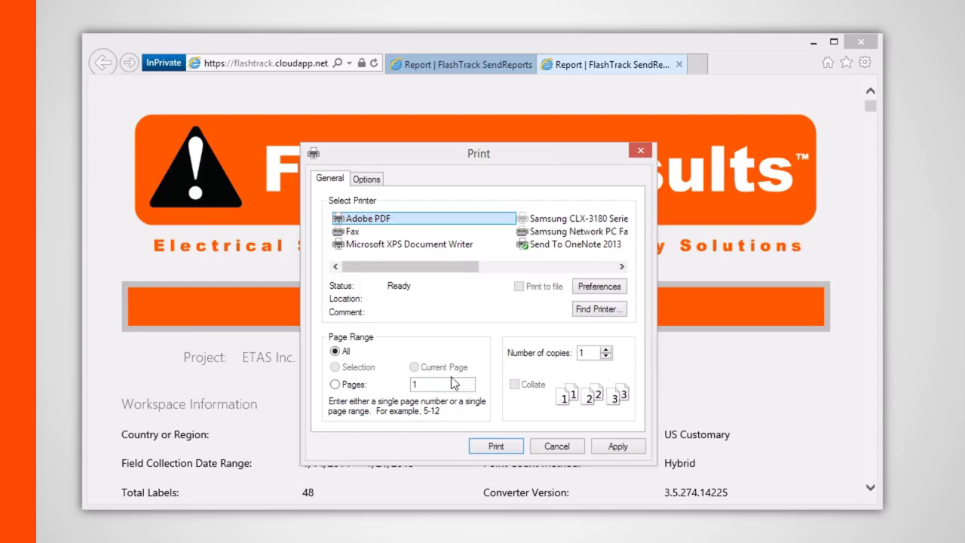
click(494, 446)
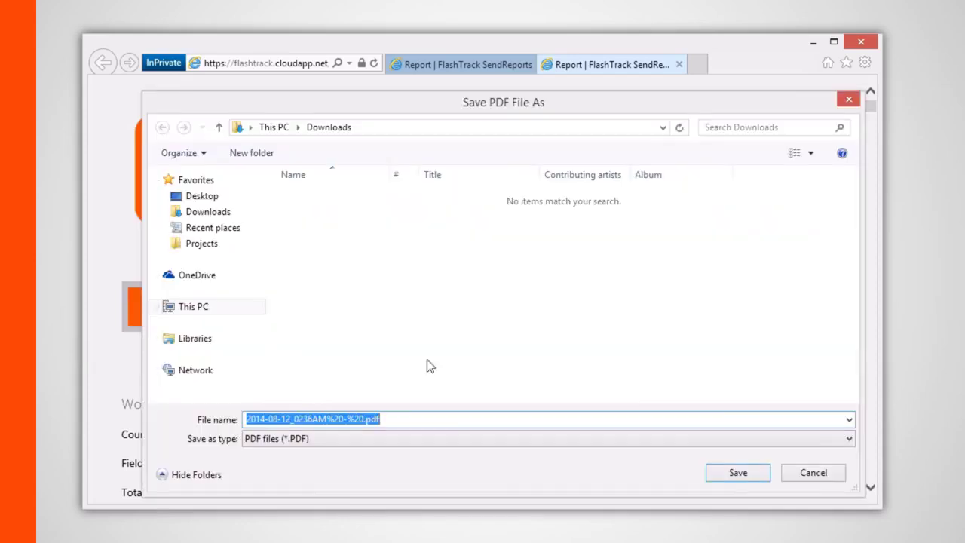
click(729, 473)
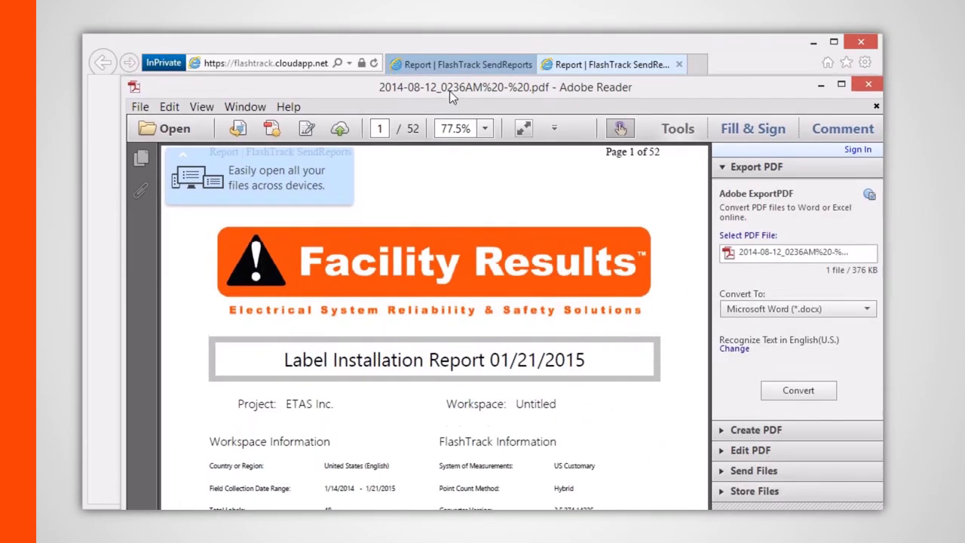
Scroll the 52-page PDF to page 2, then minimize Adobe Reader
scroll(625, 309, down, 10)
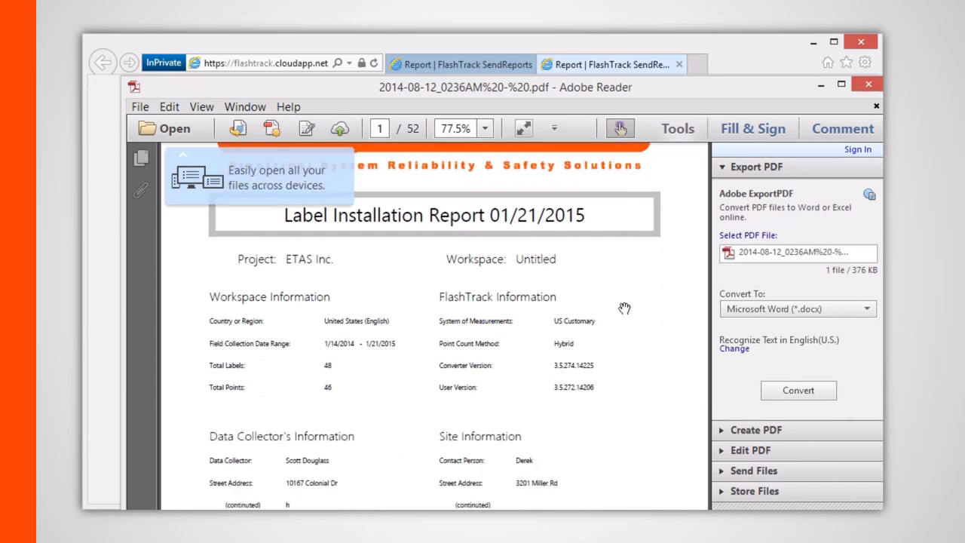
scroll(616, 311, down, 3)
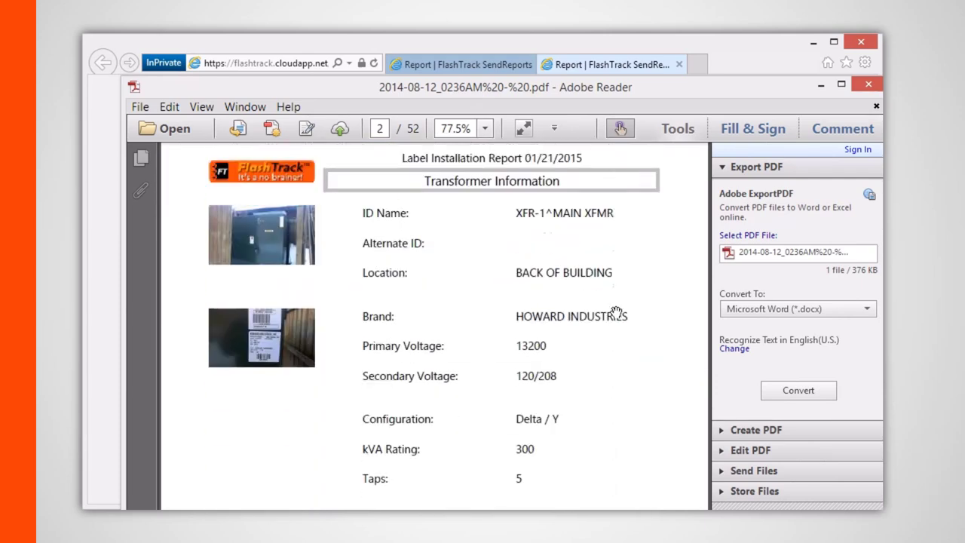
click(821, 86)
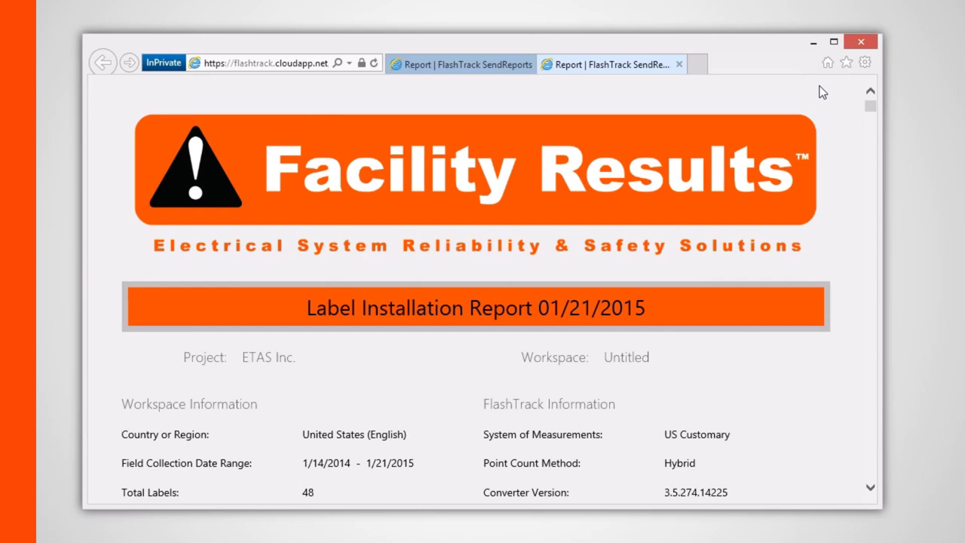
Return to the first FlashTrack tab and go back to the project's Files page
click(459, 64)
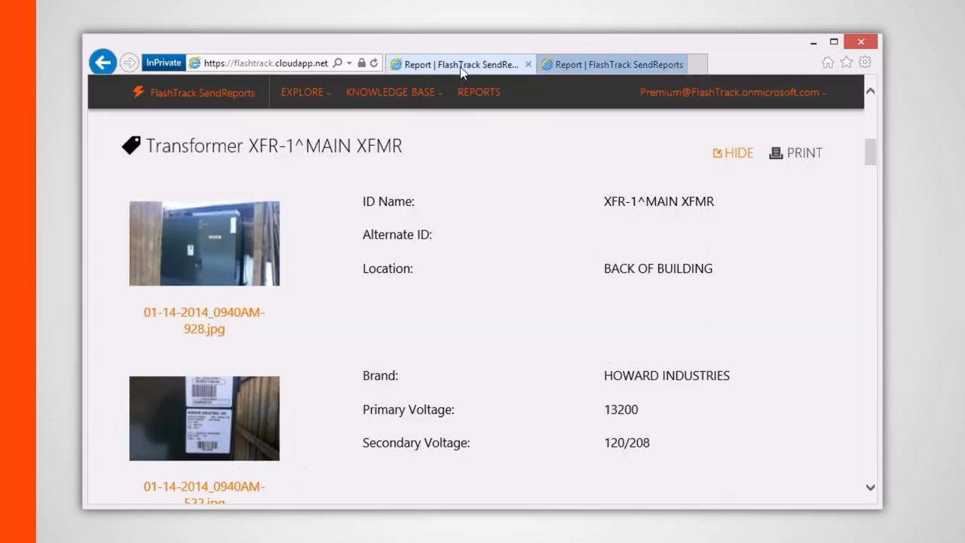
drag(870, 153, 866, 106)
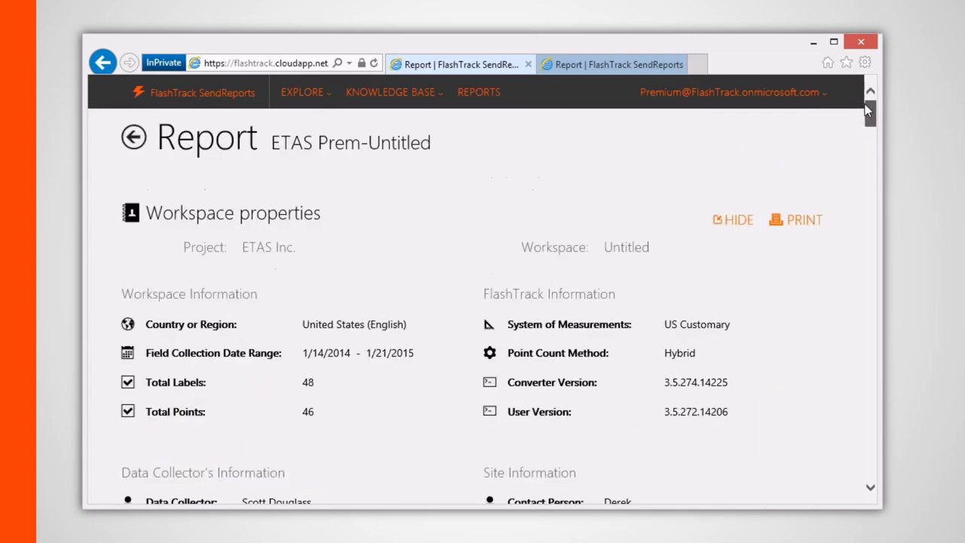
click(144, 142)
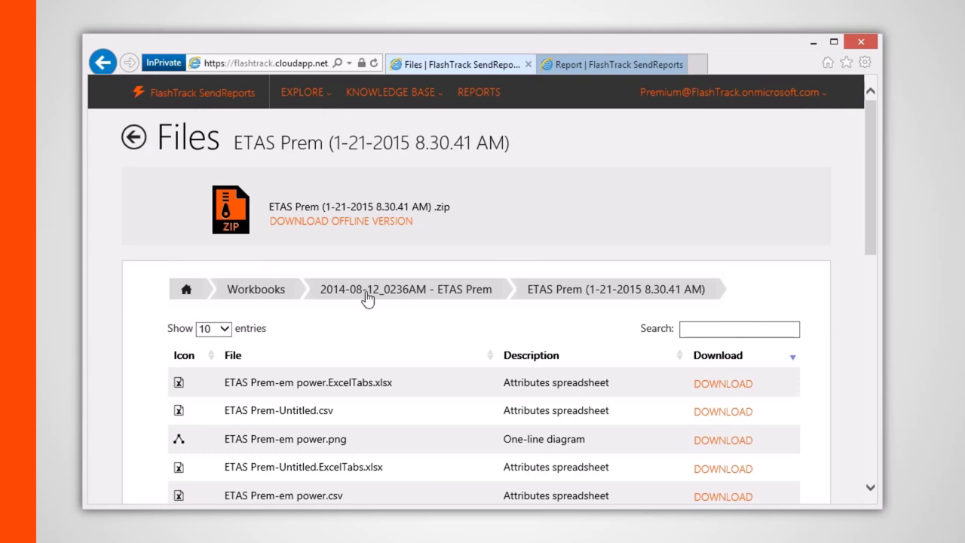
Download the offline version ETAS Prem (1-21-2015 8.30.41 AM).ZIP and save it in Downloads
click(338, 222)
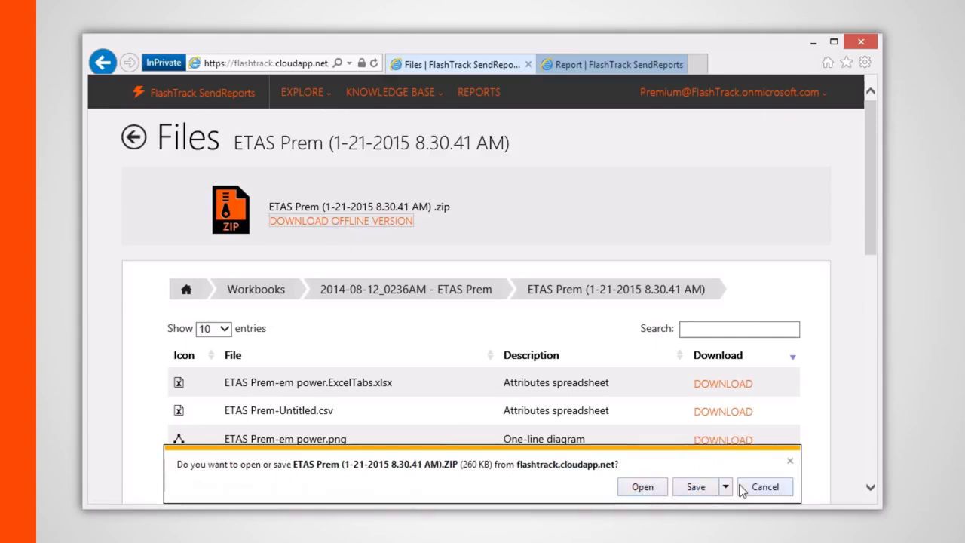
click(726, 487)
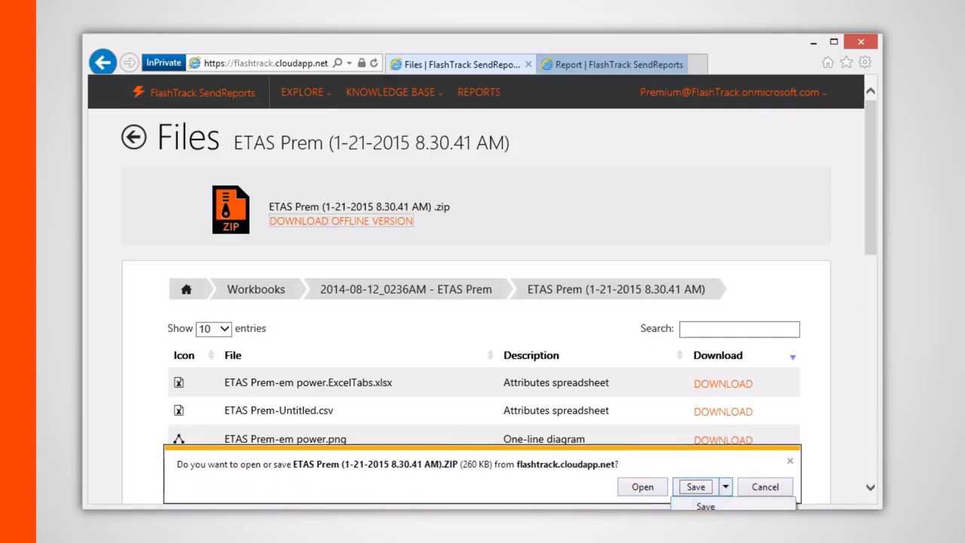
click(676, 503)
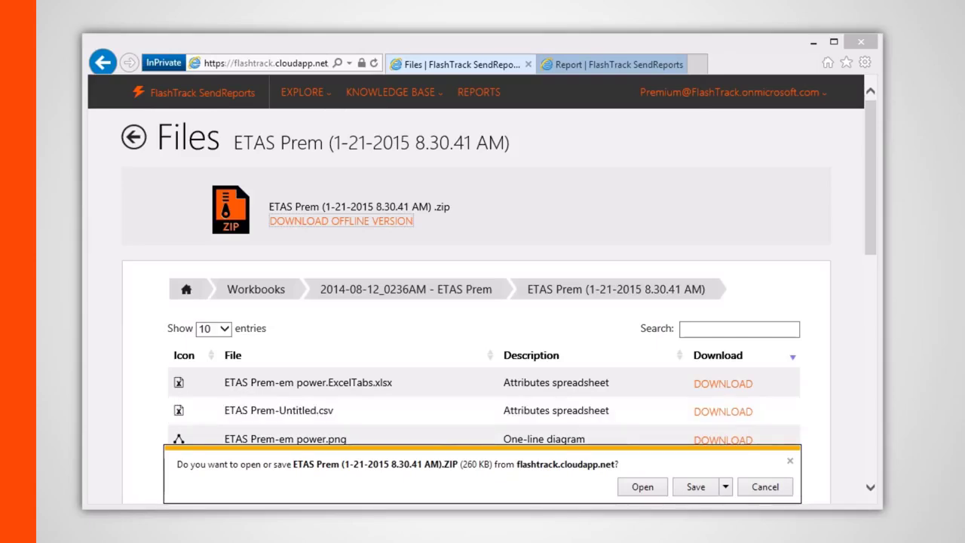
drag(715, 147, 607, 114)
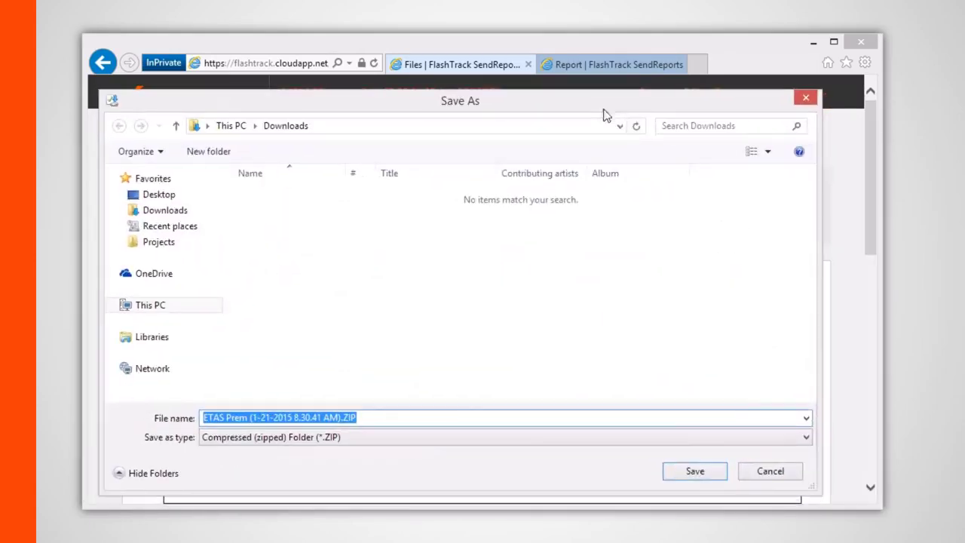
click(697, 476)
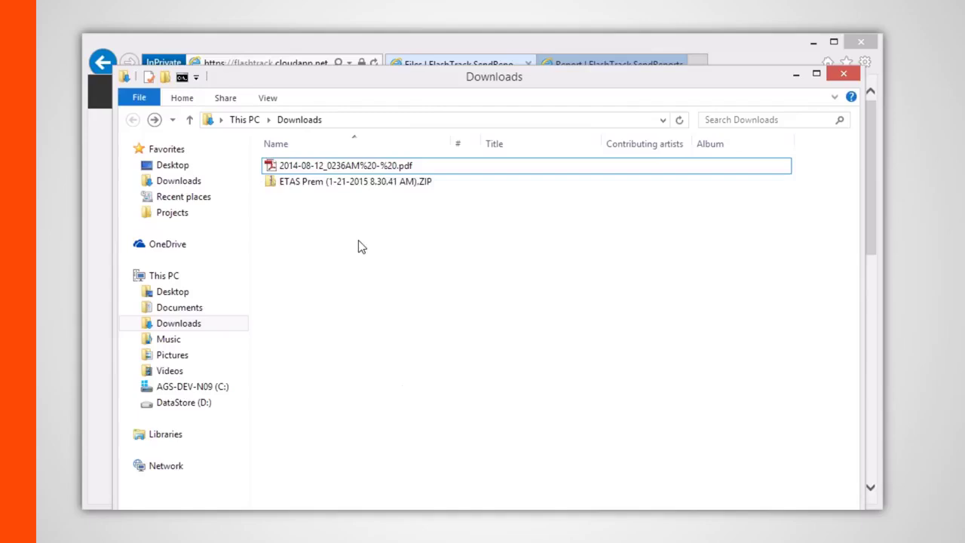
Extract all files from the ETAS Prem zip into Downloads, without showing extracted files afterward
click(340, 165)
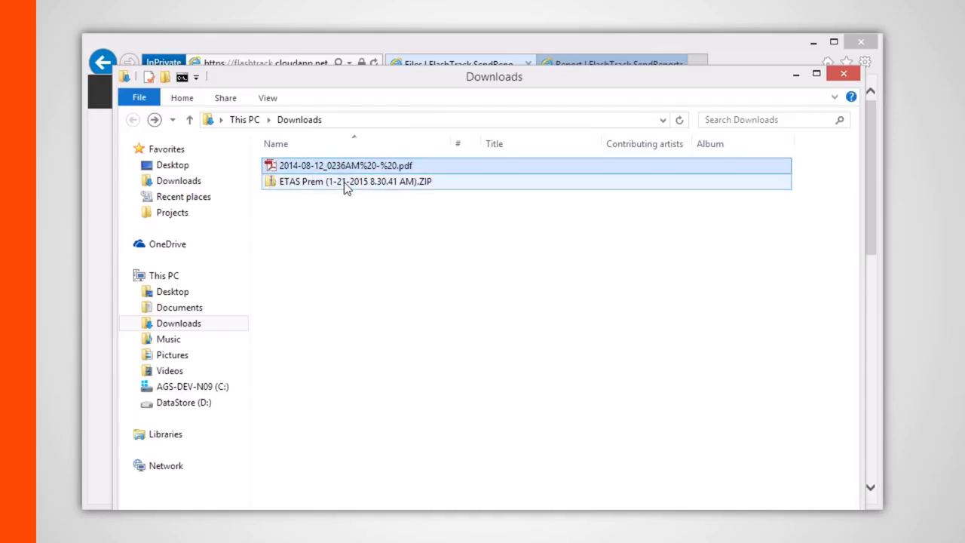
click(343, 181)
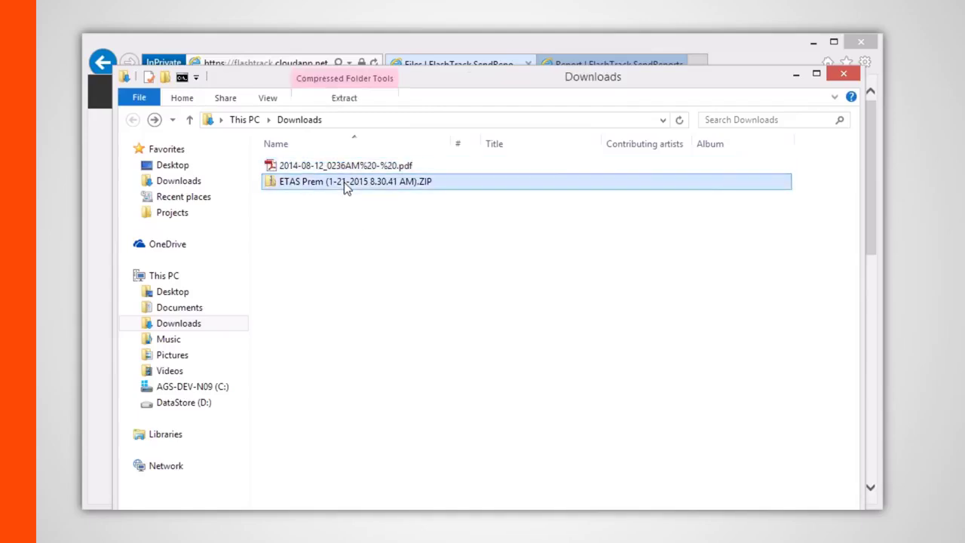
click(345, 96)
click(392, 135)
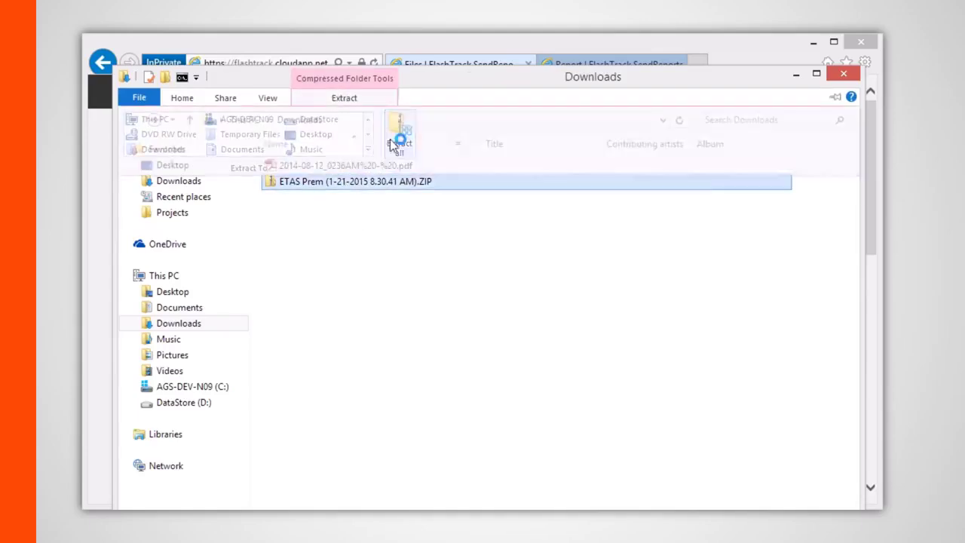
click(318, 299)
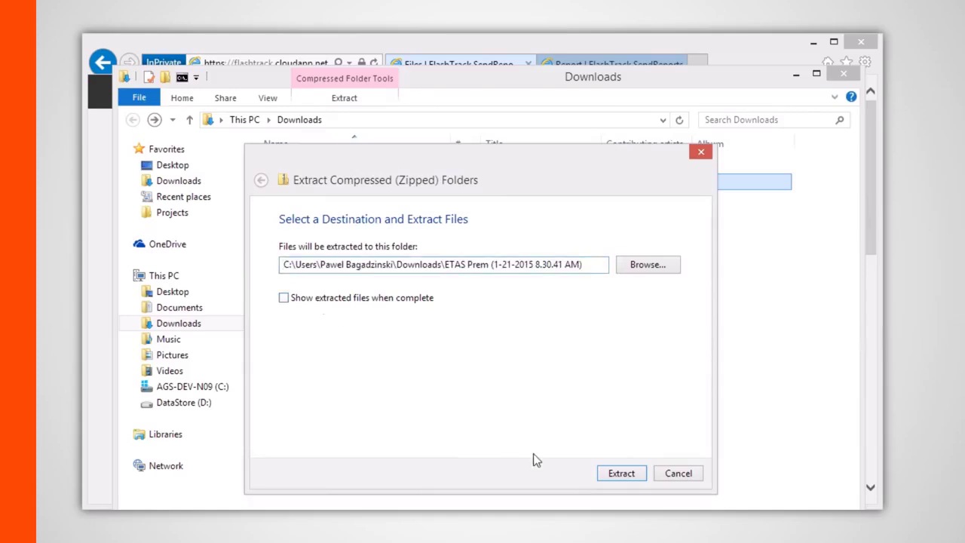
click(616, 474)
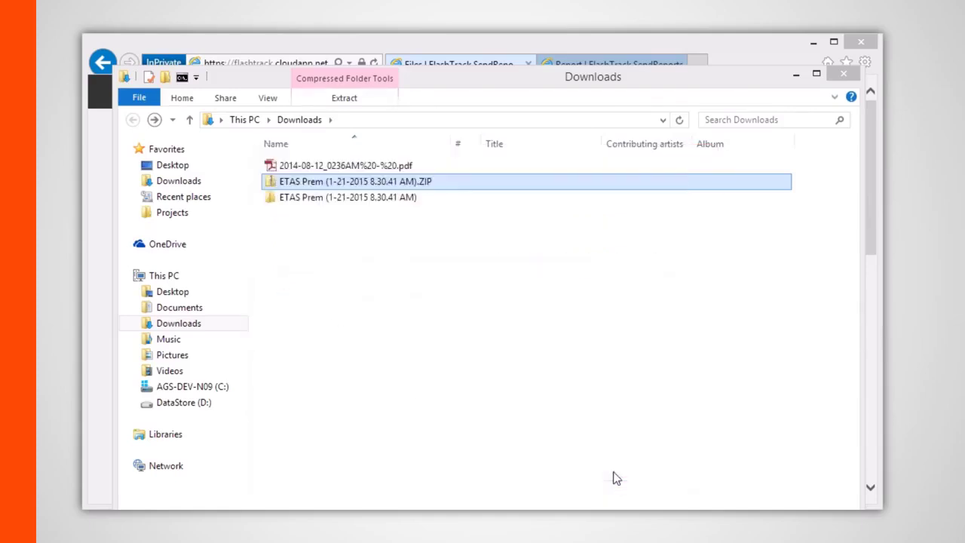
Open the extracted ETAS Prem folder and launch ETAS Prem-Untitled.xml
double_click(360, 200)
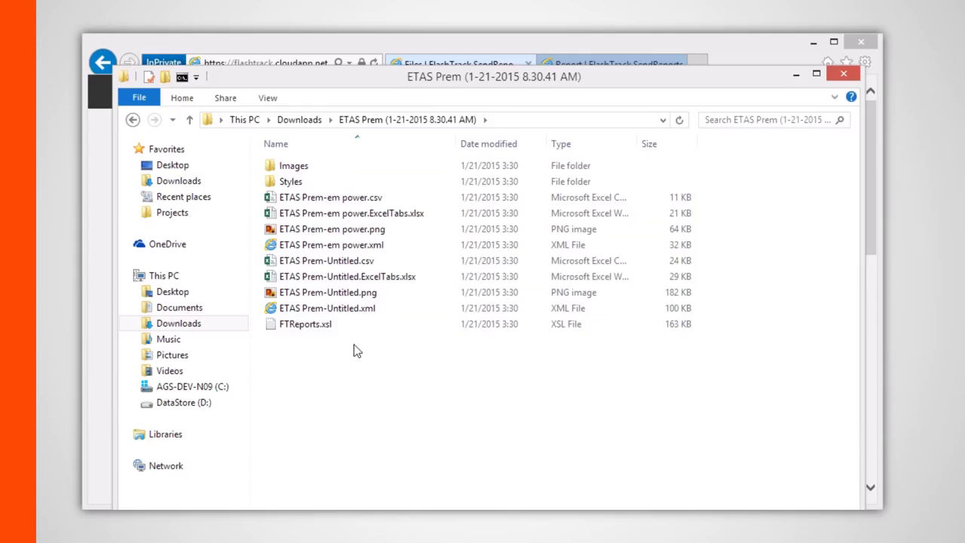
click(370, 311)
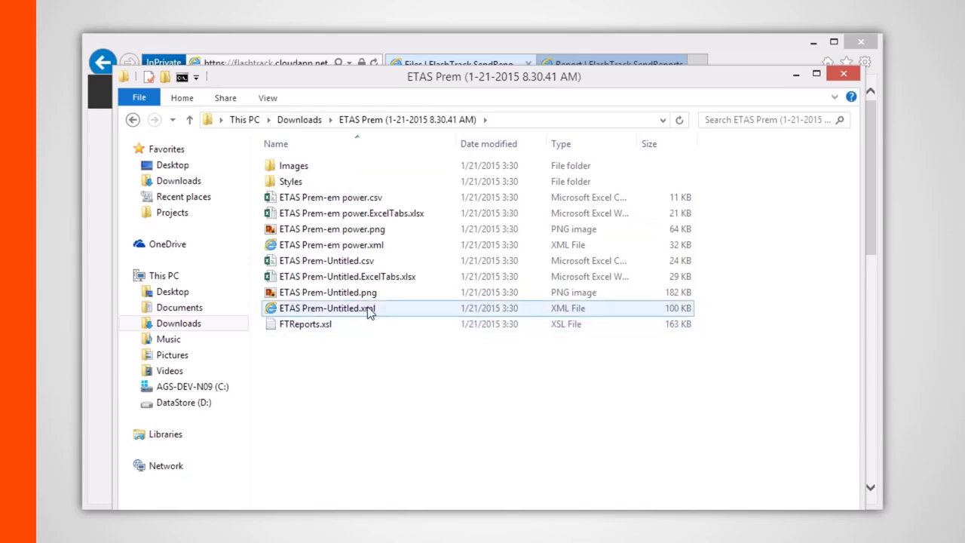
double_click(370, 311)
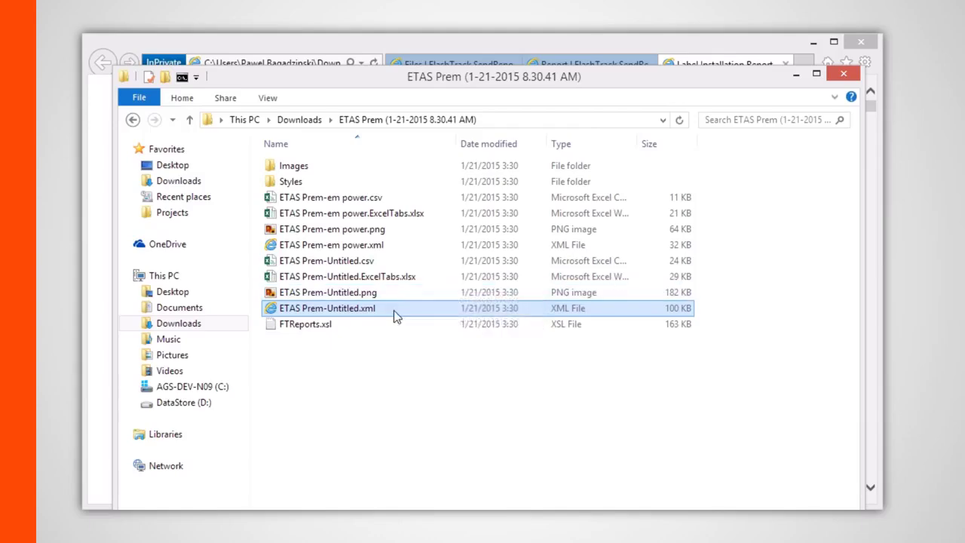
Bring Internet Explorer forward and scroll the offline report down to the bus information
click(602, 46)
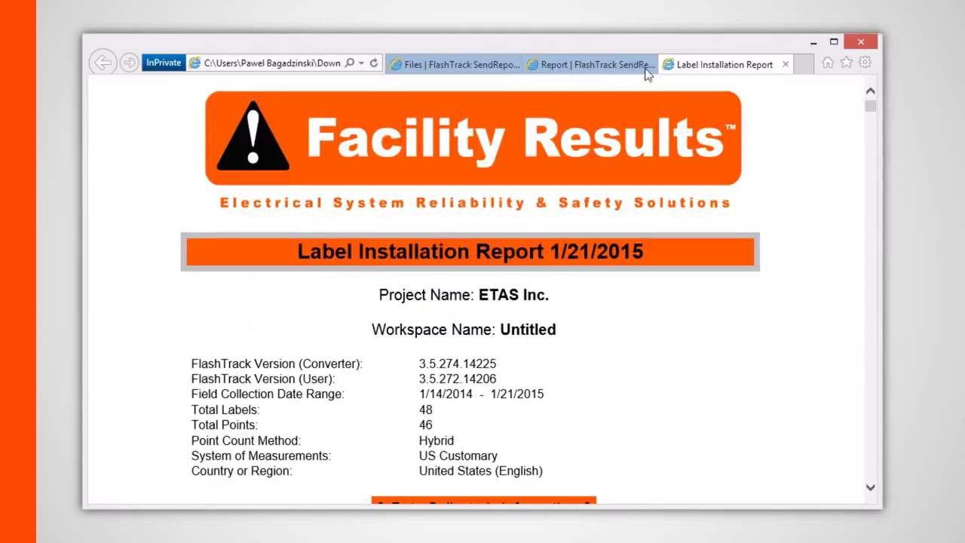
drag(868, 106, 871, 131)
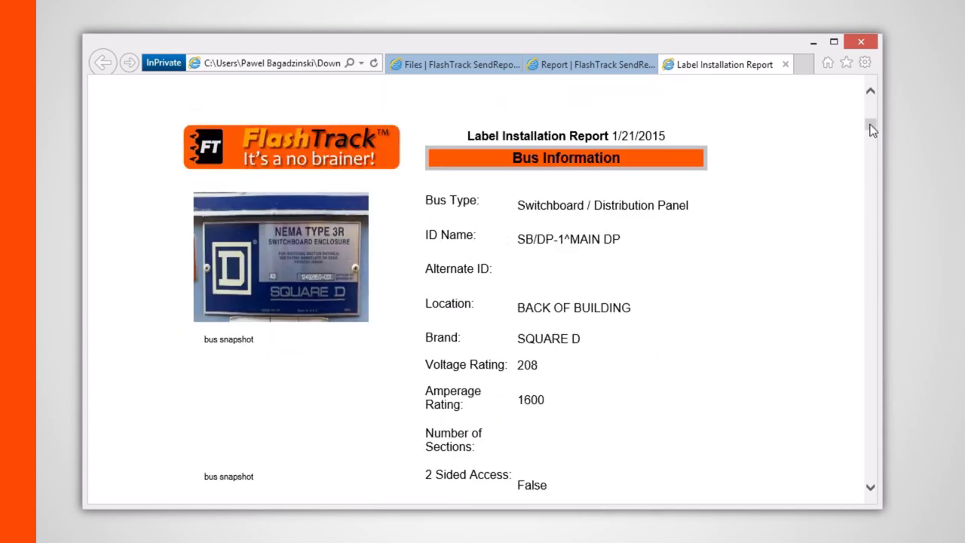